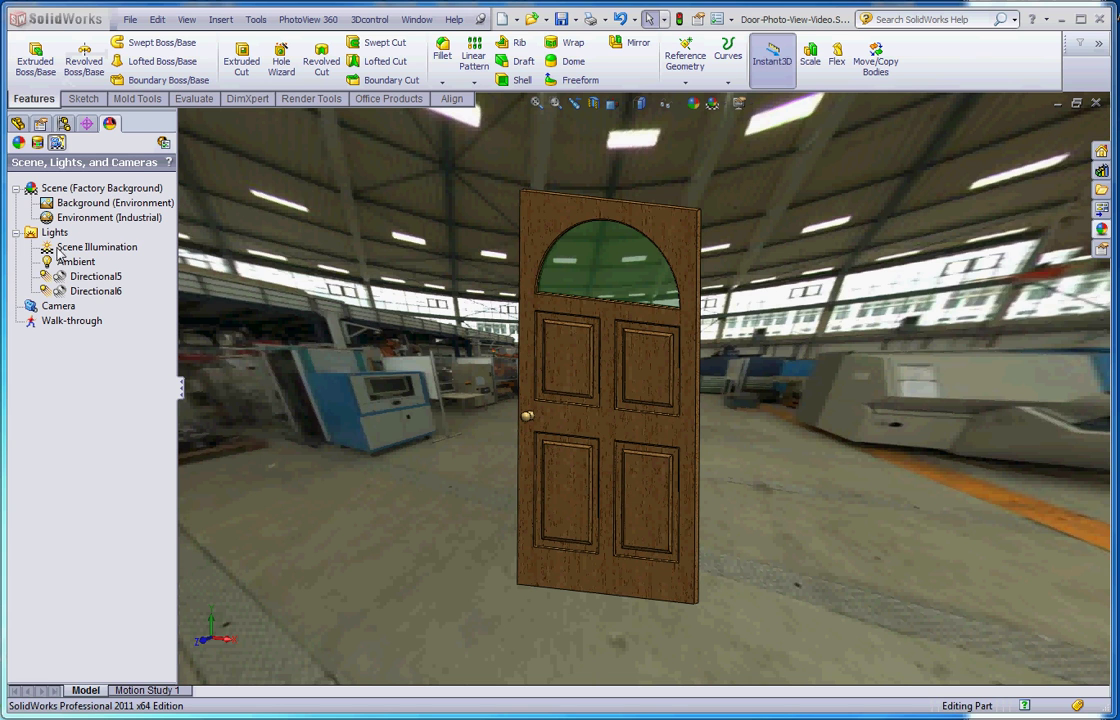
Edit the scene and replace the factory background with the Grill Lighting scene from the Studio Scenes.
right_click(58, 189)
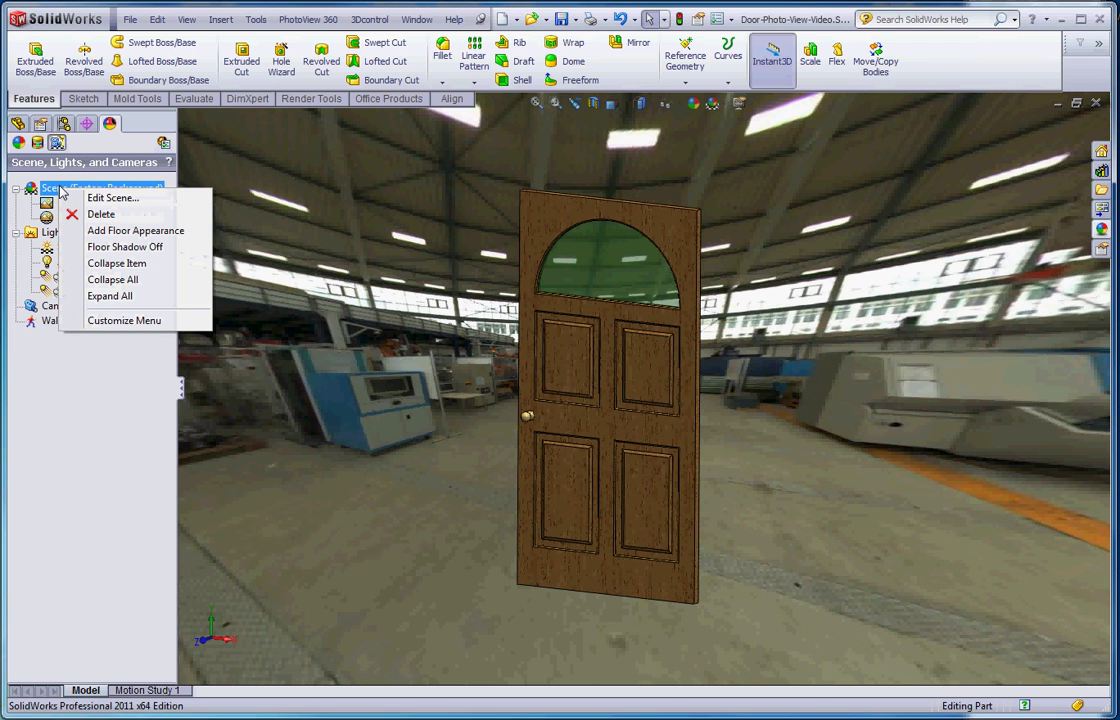
left_click(145, 202)
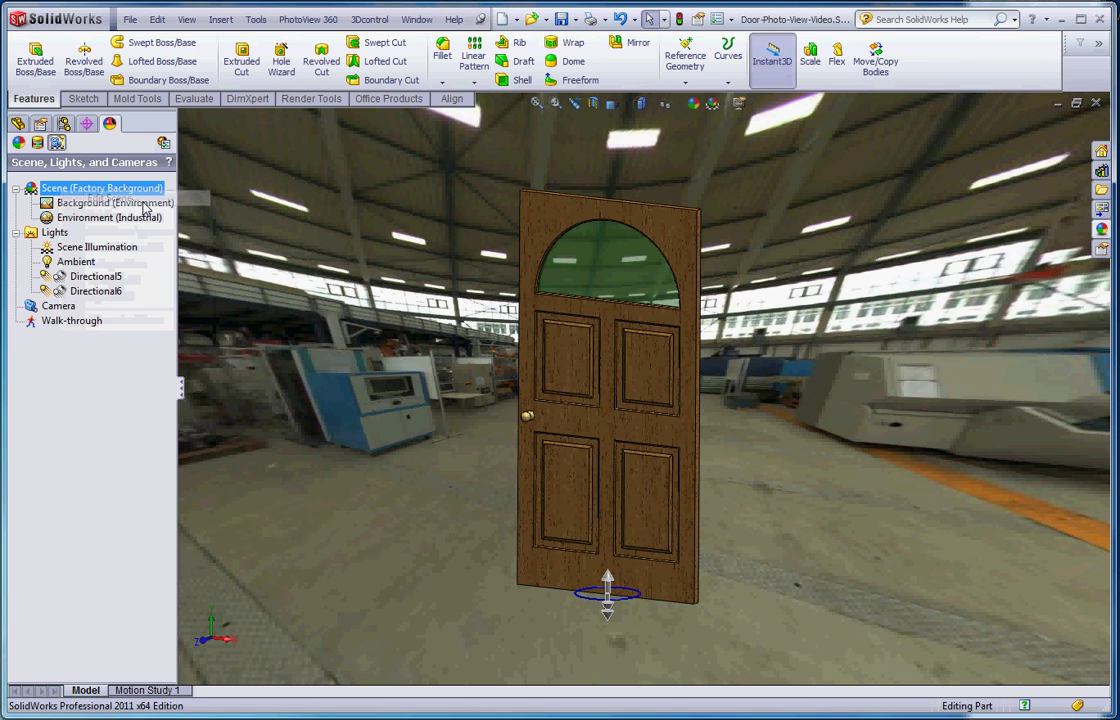
left_click_drag(1110, 487, 1113, 545)
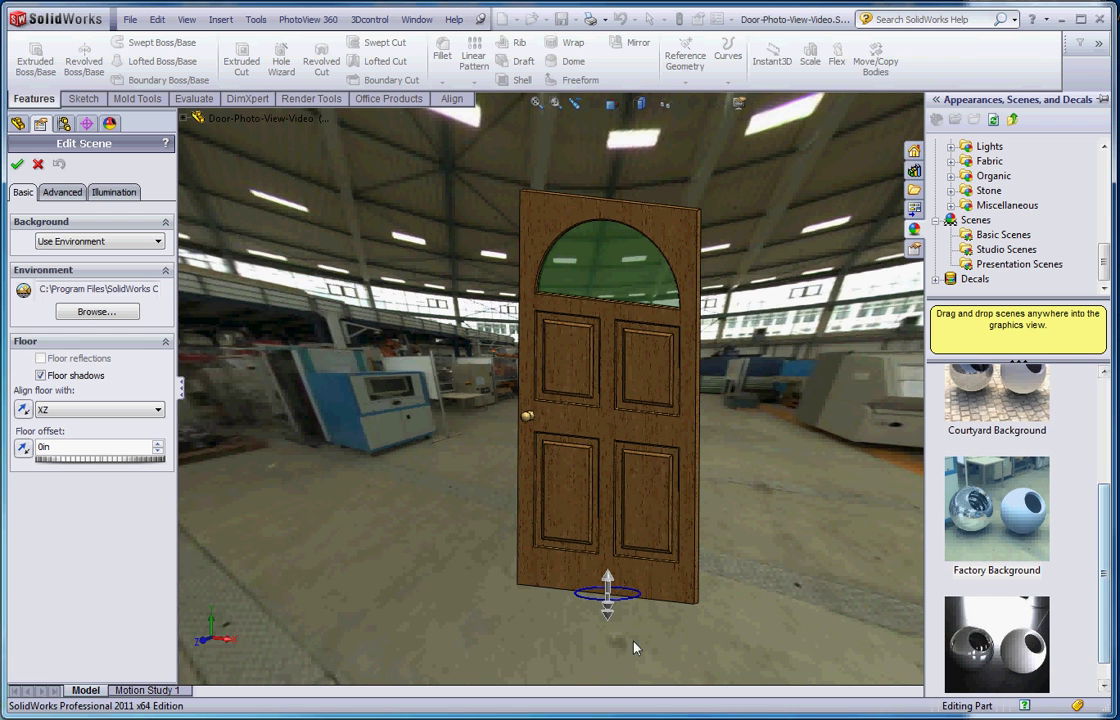
left_click(997, 250)
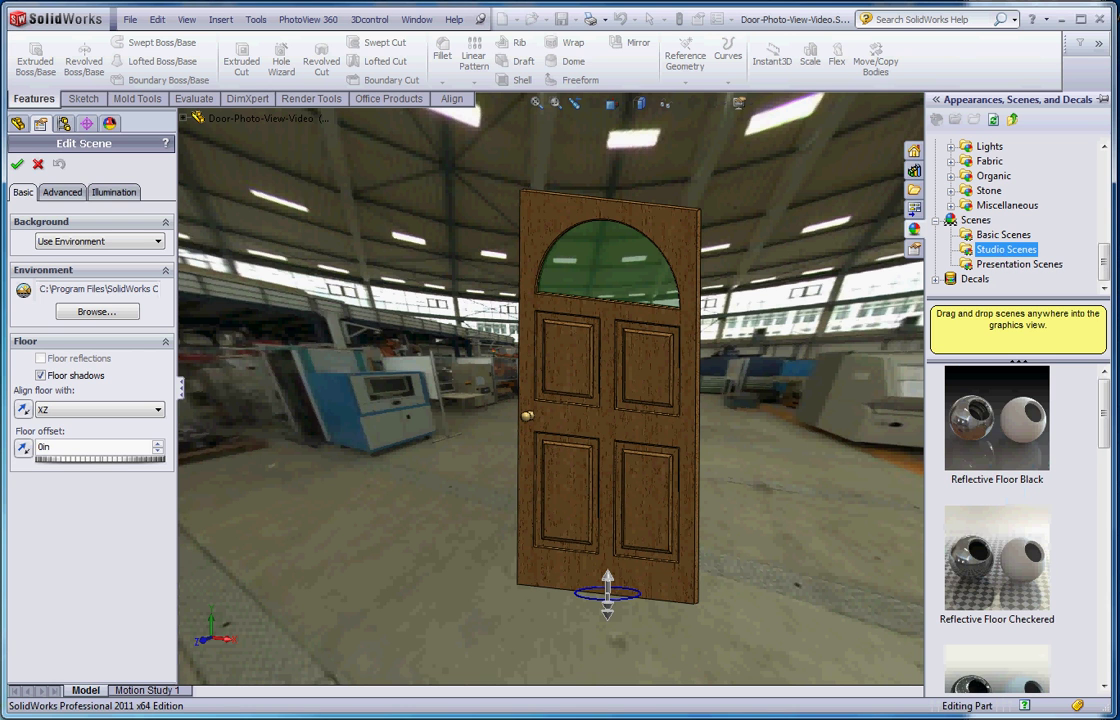
left_click_drag(1103, 405, 1100, 652)
scroll(1100, 652, "up", 2)
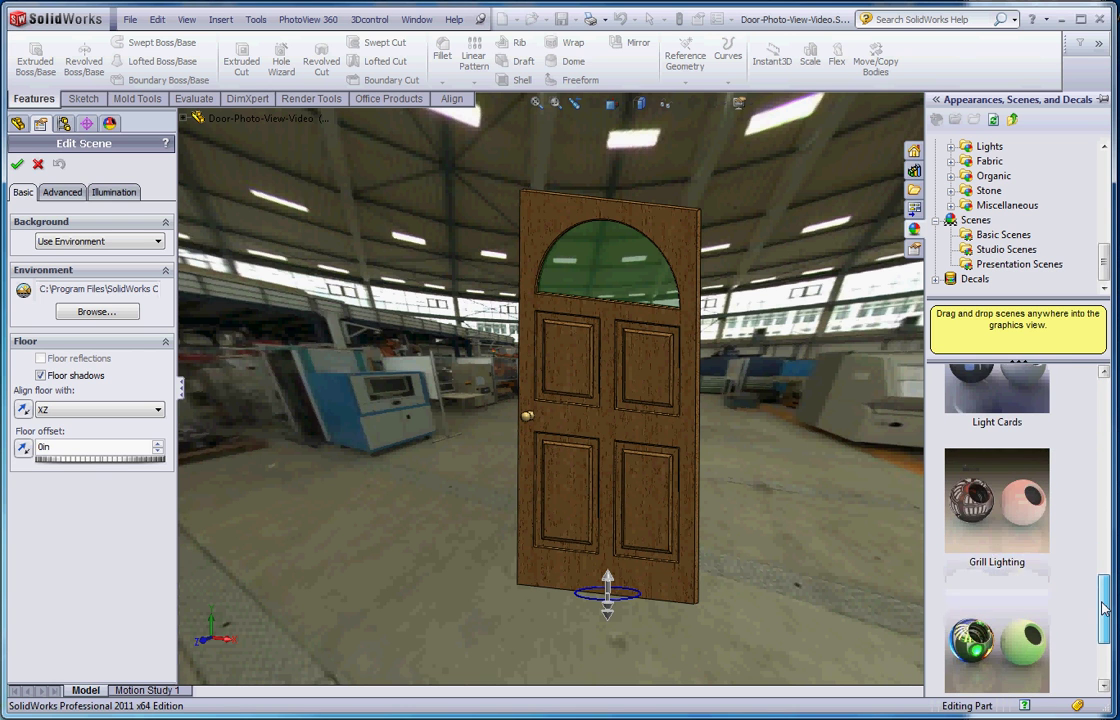
left_click(988, 541)
double_click(988, 541)
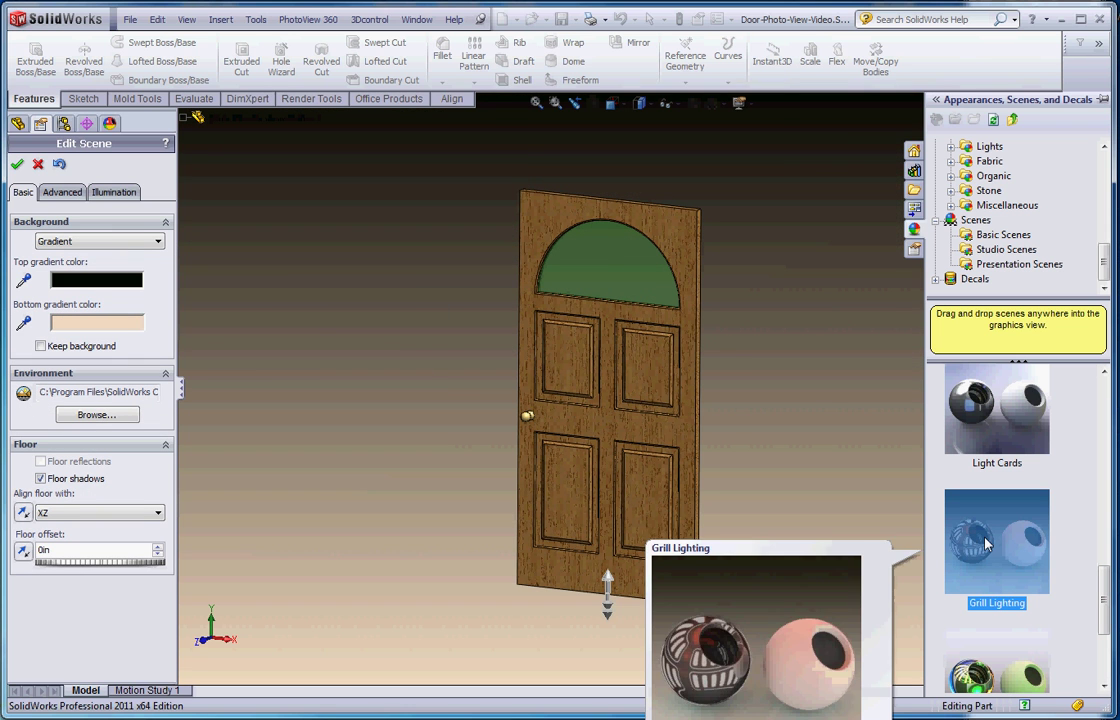
mouse_move(985, 531)
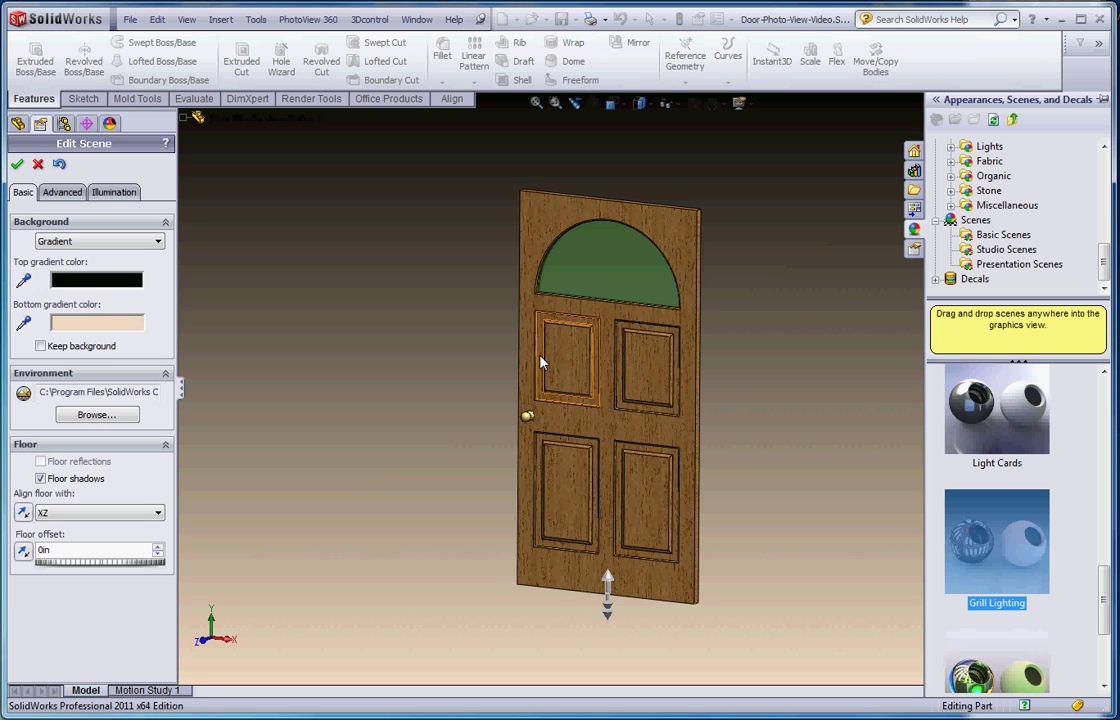
Set the background gradient to green for the top color and dark blue for the bottom color.
left_click(90, 281)
left_click(526, 329)
left_click(499, 477)
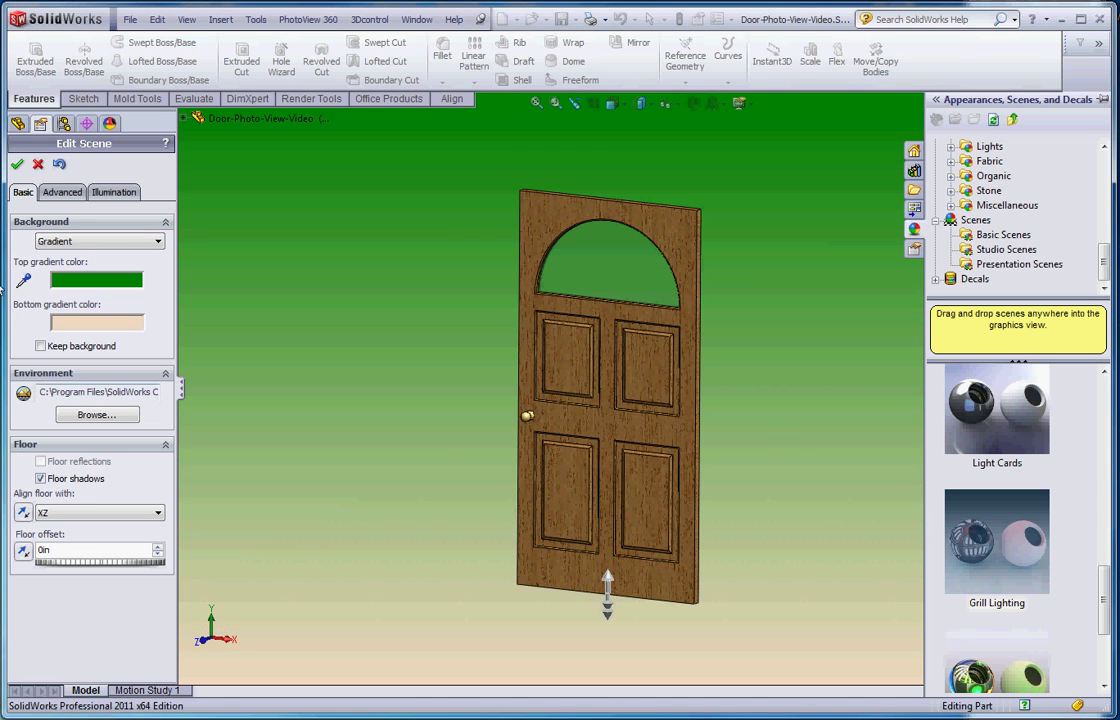
left_click(99, 326)
left_click(568, 348)
left_click(499, 477)
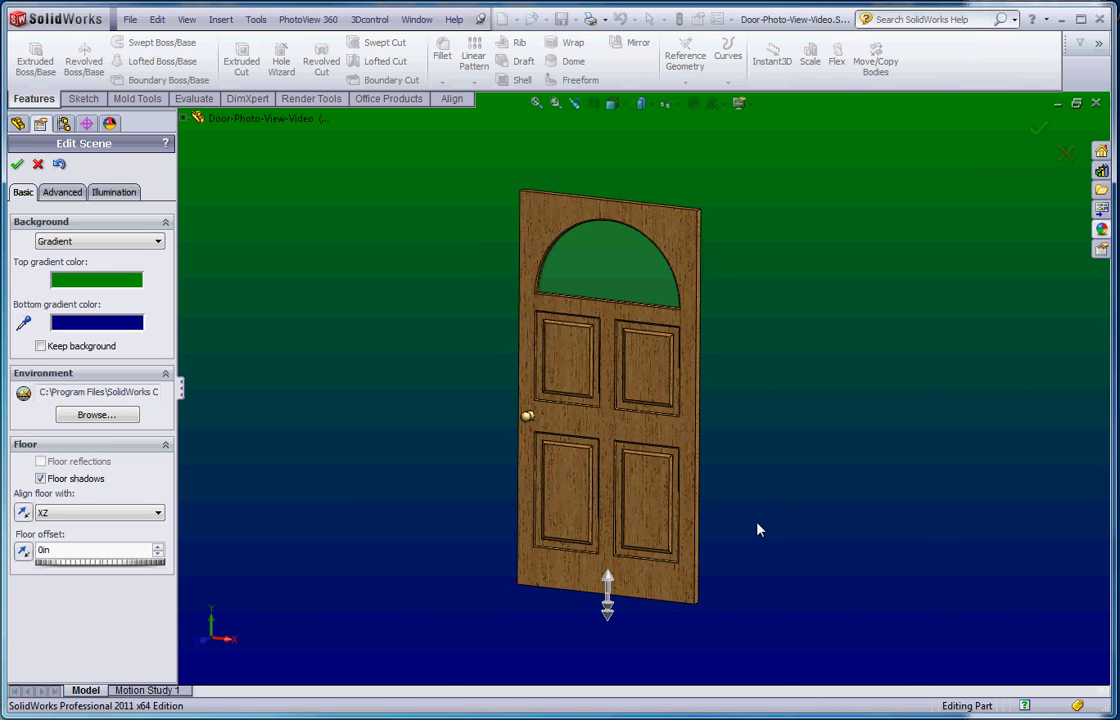
Examine the reverse side of the door and its ED&I nameplate against the gradient background.
scroll(759, 531, "up", 1)
scroll(630, 457, "down", 4)
scroll(640, 420, "up", 4)
middle_click_drag(666, 452, 418, 498)
middle_click_drag(741, 507, 703, 556)
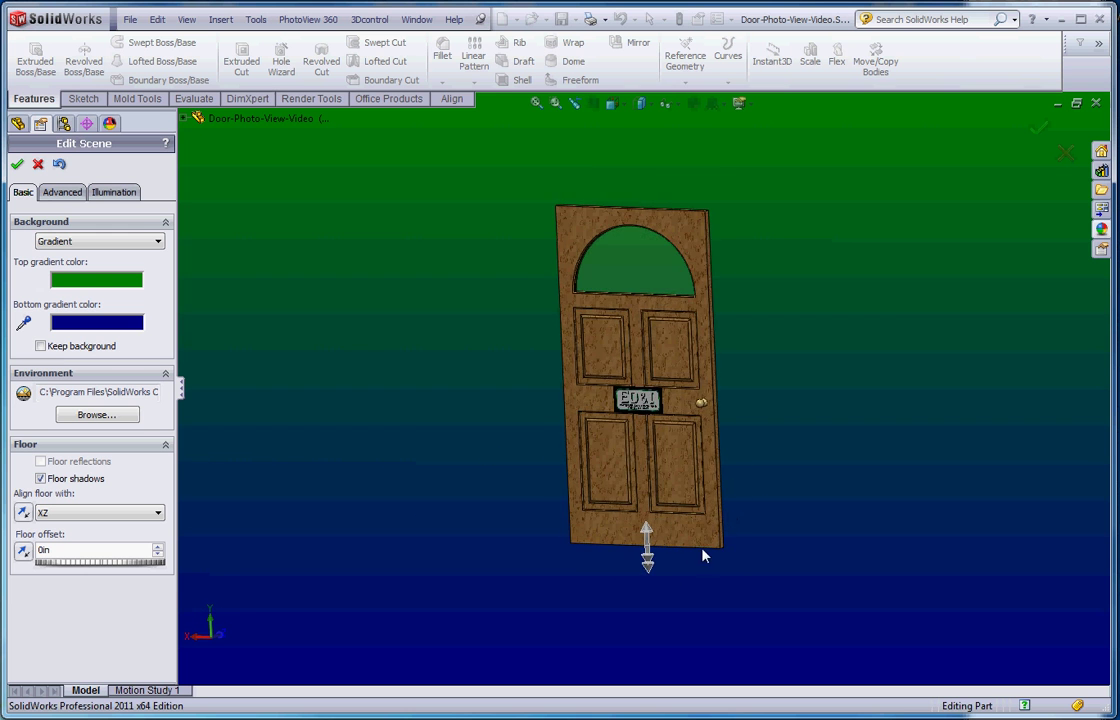
scroll(690, 552, "down", 3)
scroll(625, 460, "up", 4)
scroll(640, 310, "down", 2)
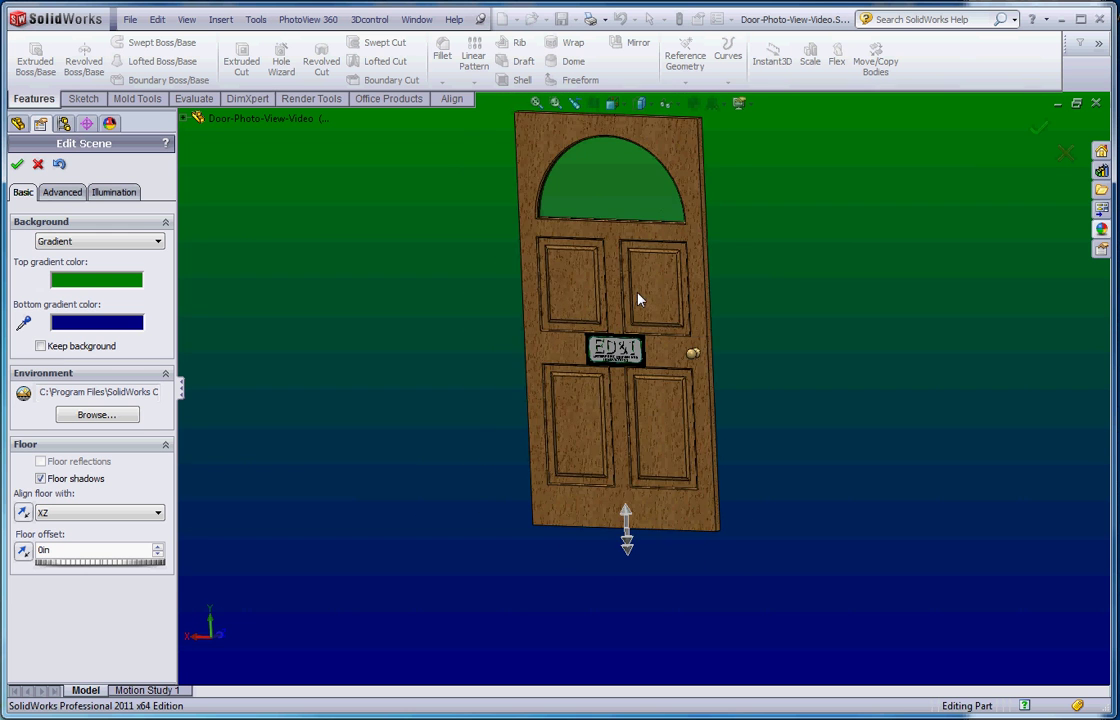
scroll(640, 299, "up", 2)
scroll(630, 300, "down", 2)
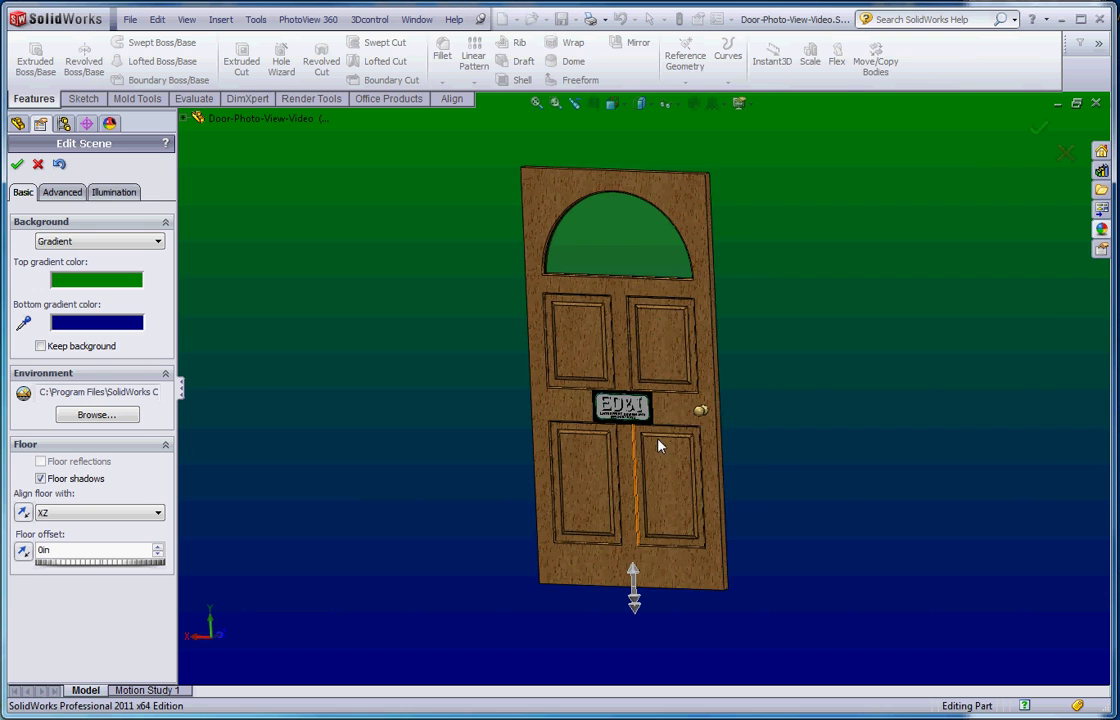
scroll(657, 450, "down", 3)
scroll(620, 340, "up", 1)
scroll(612, 332, "down", 3)
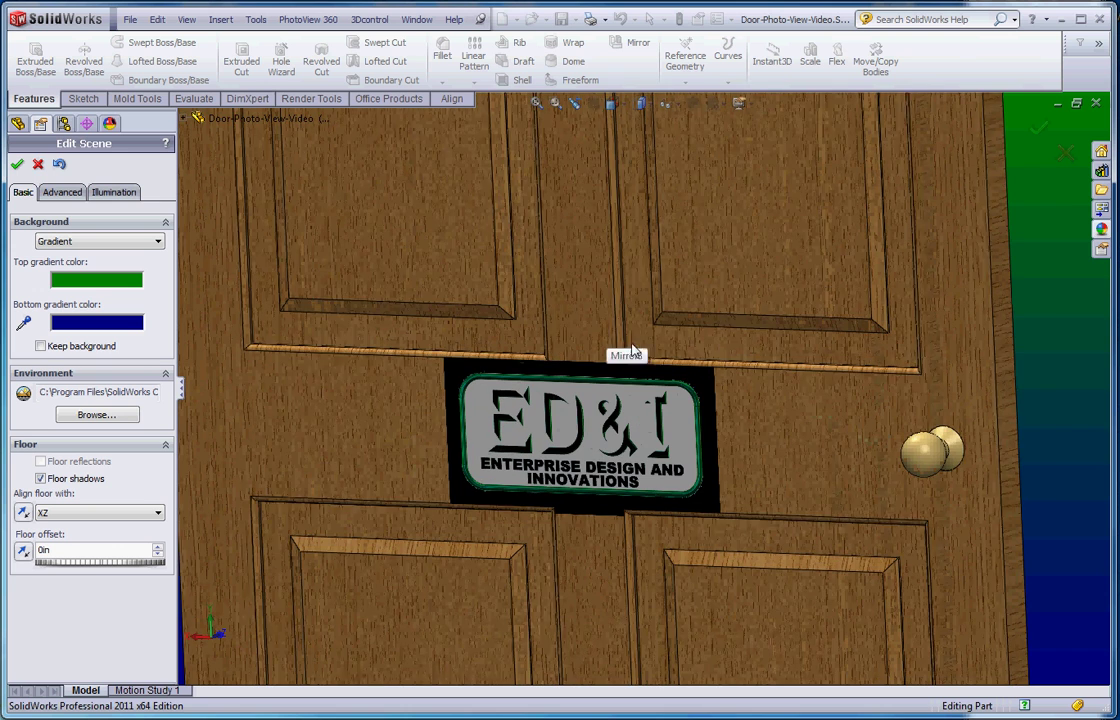
left_click(303, 19)
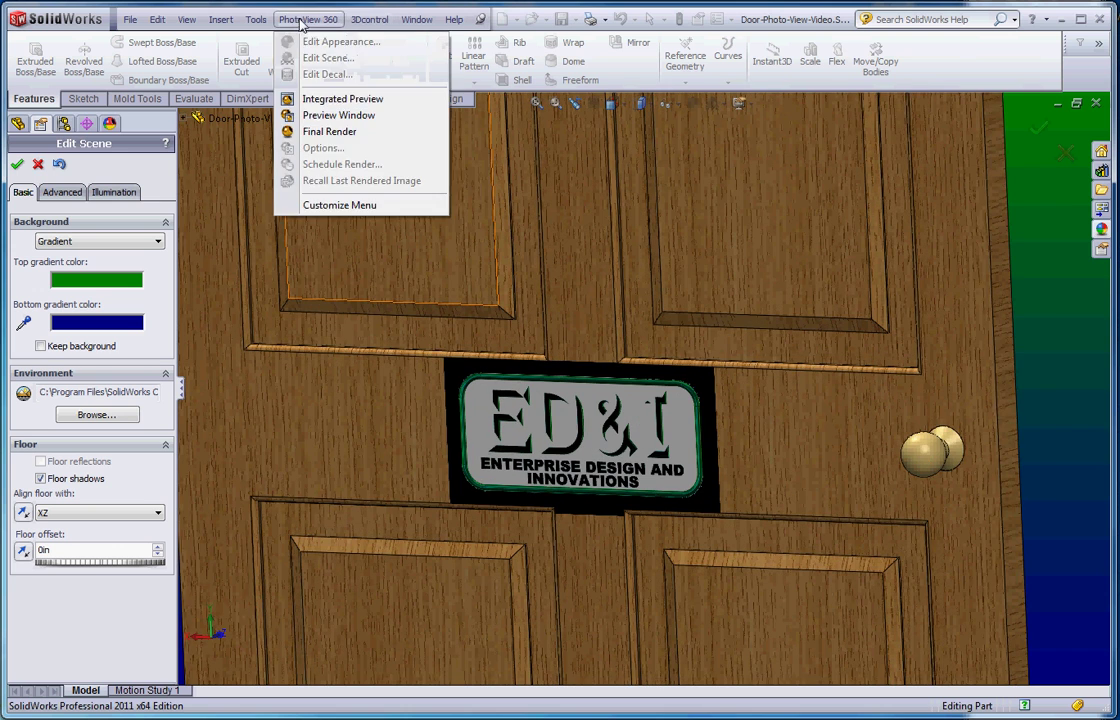
left_click(354, 132)
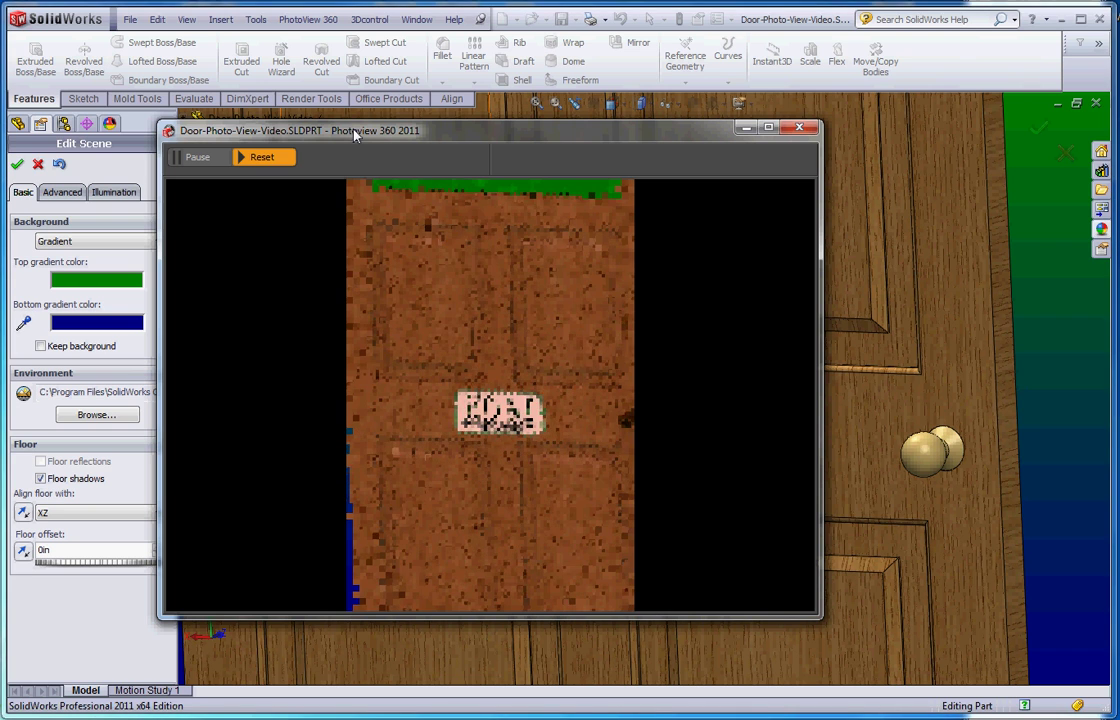
left_click(799, 127)
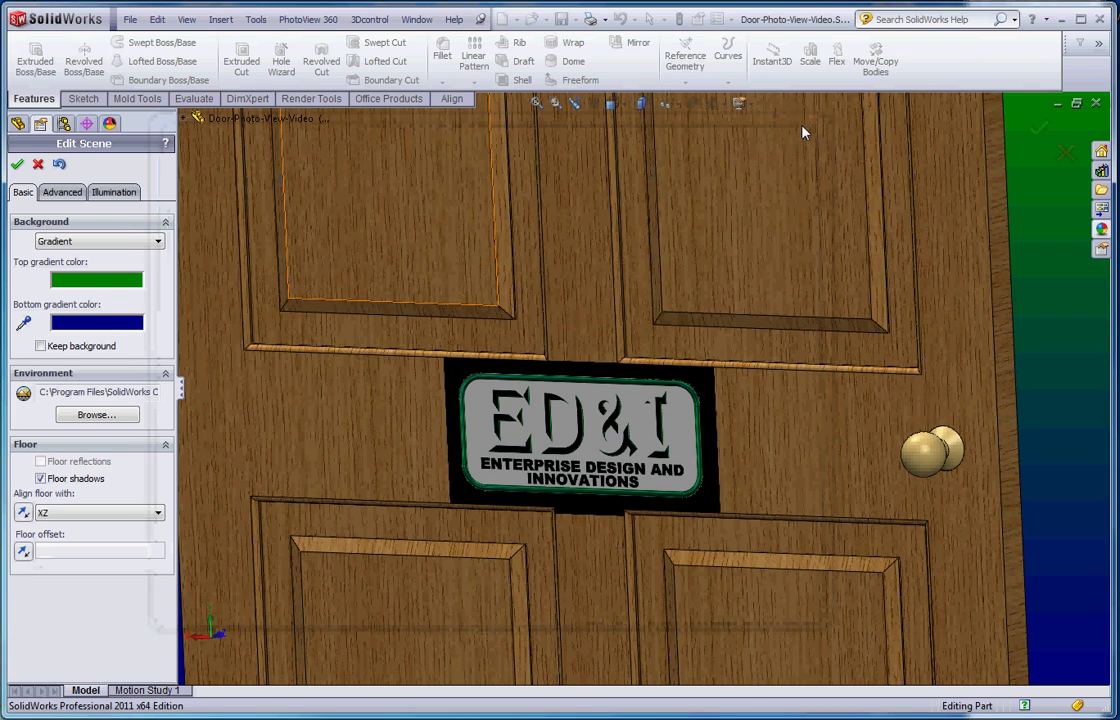
Run a PhotoView 360 final render of the whole door, review the image and close the render windows.
scroll(758, 533, "up", 6)
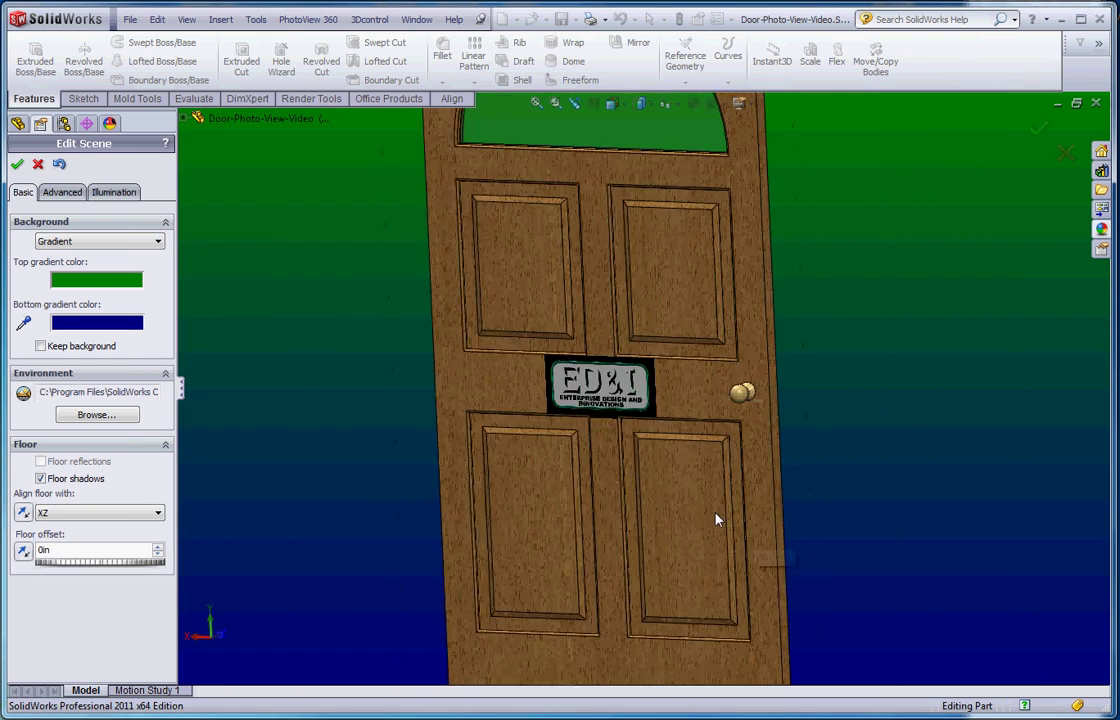
left_click(308, 19)
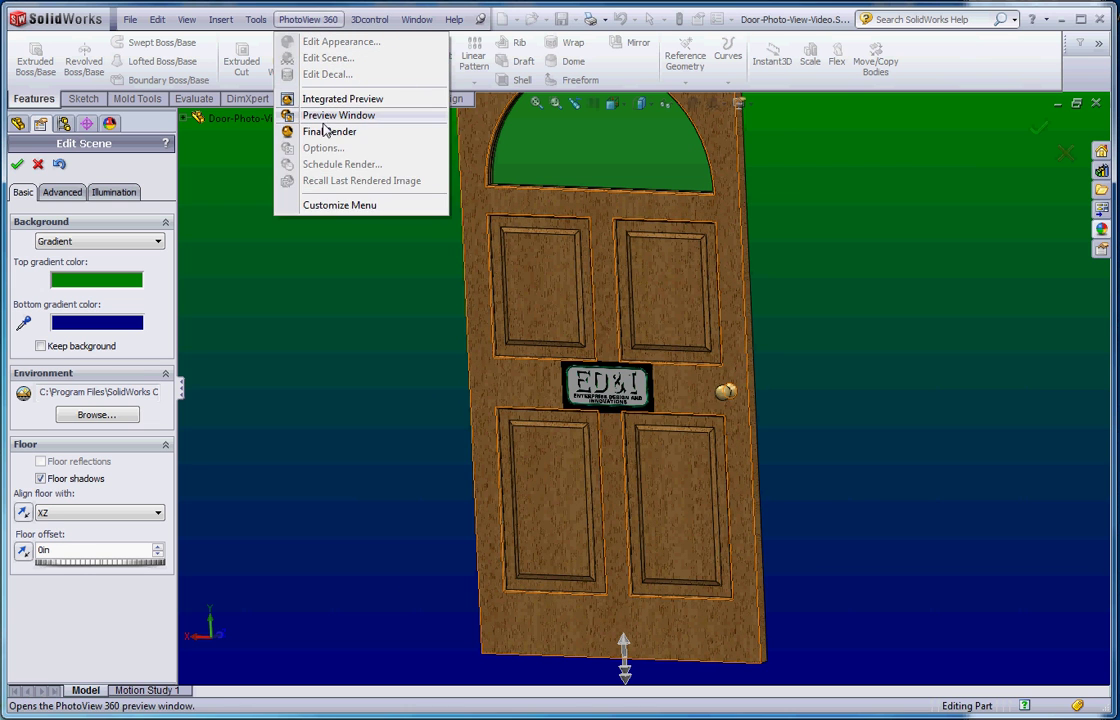
left_click(326, 131)
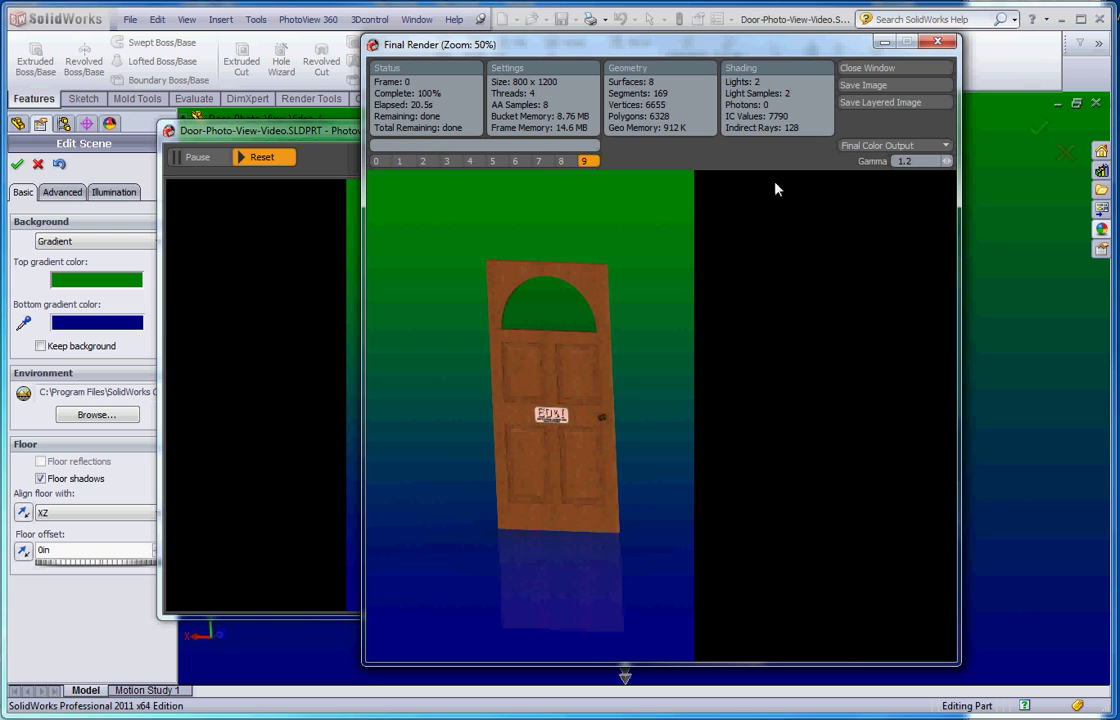
left_click(944, 44)
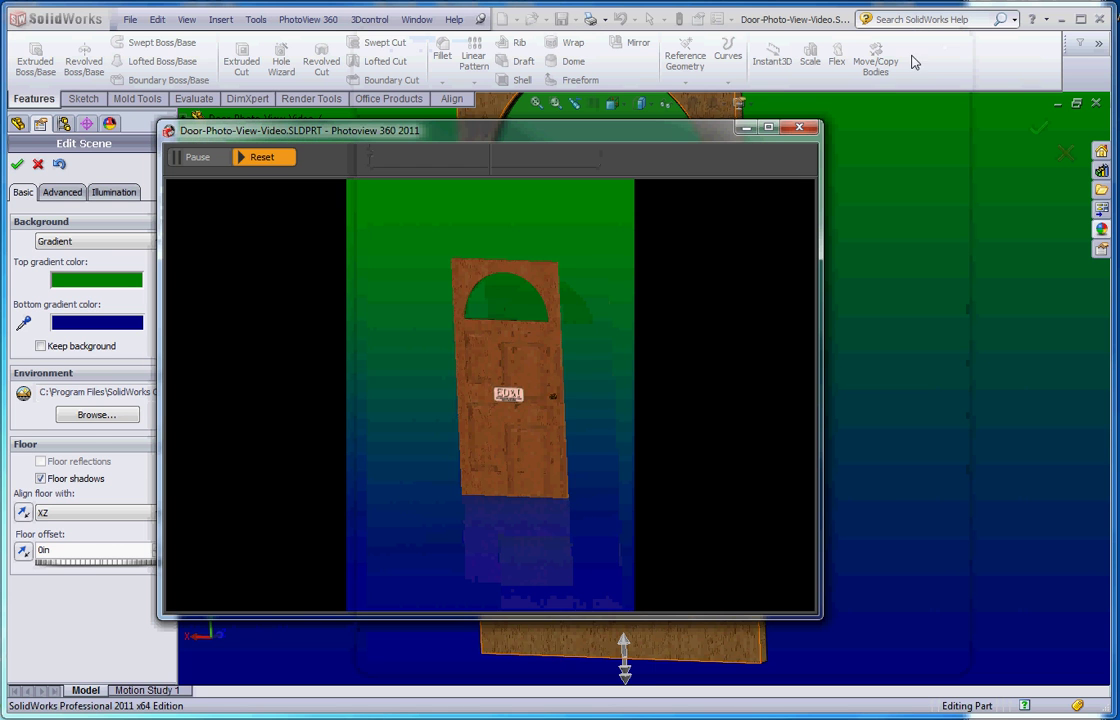
left_click(800, 133)
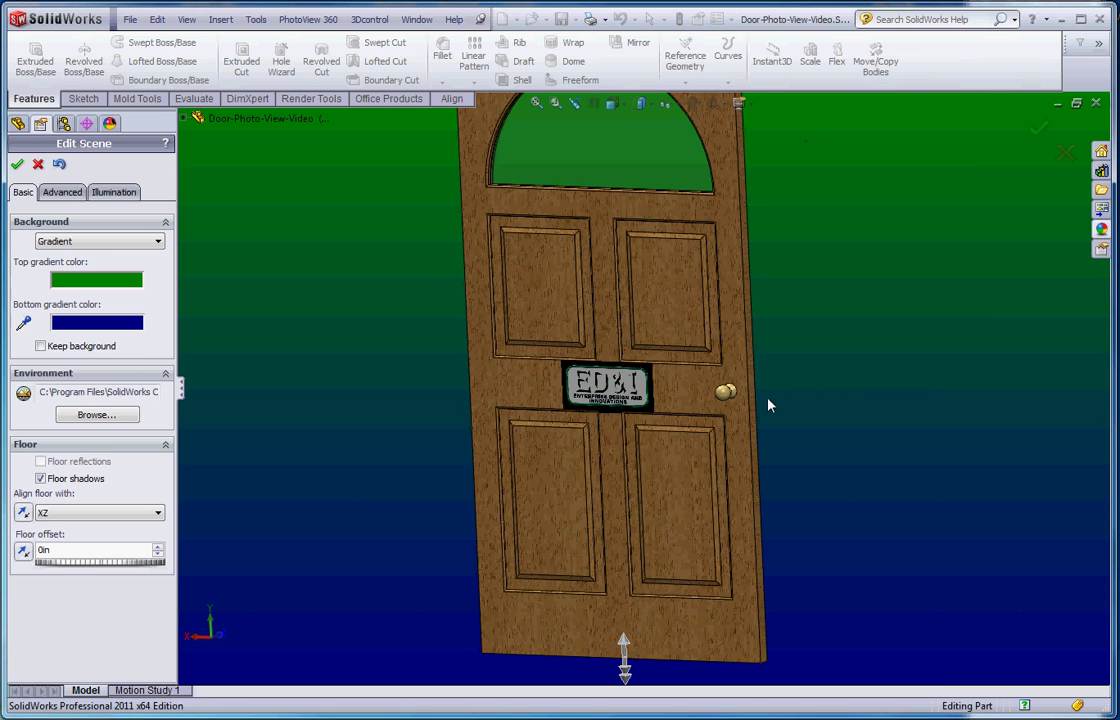
Change the background gradient to light yellow for the top color and black for the bottom color.
left_click(88, 280)
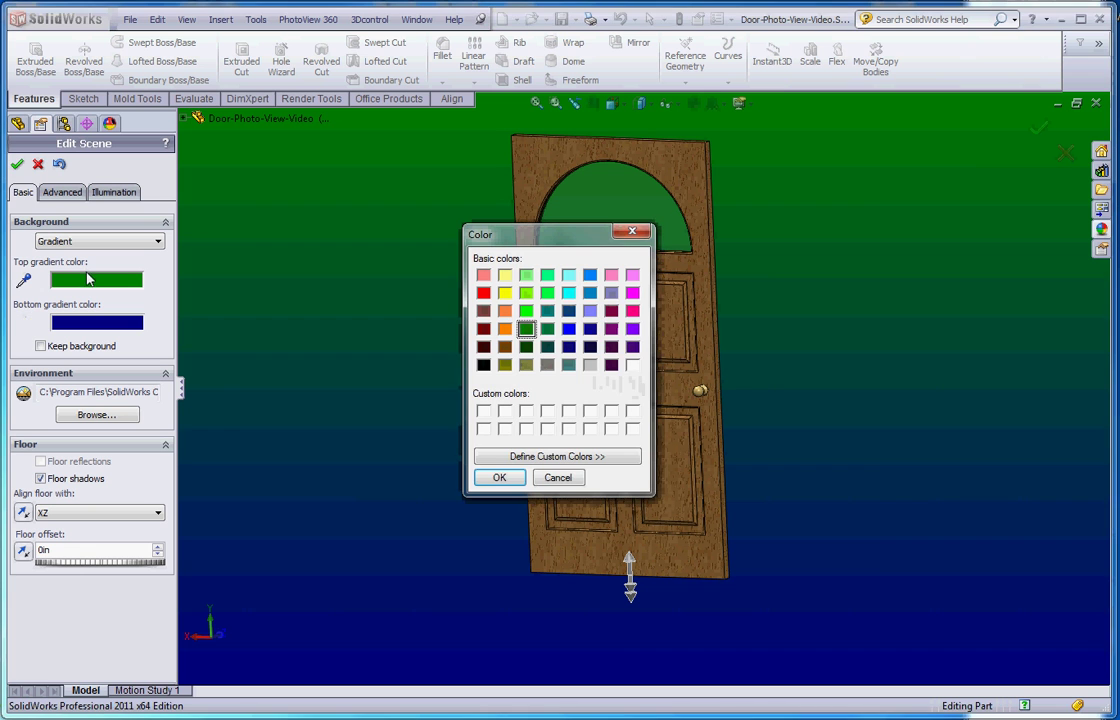
left_click(505, 275)
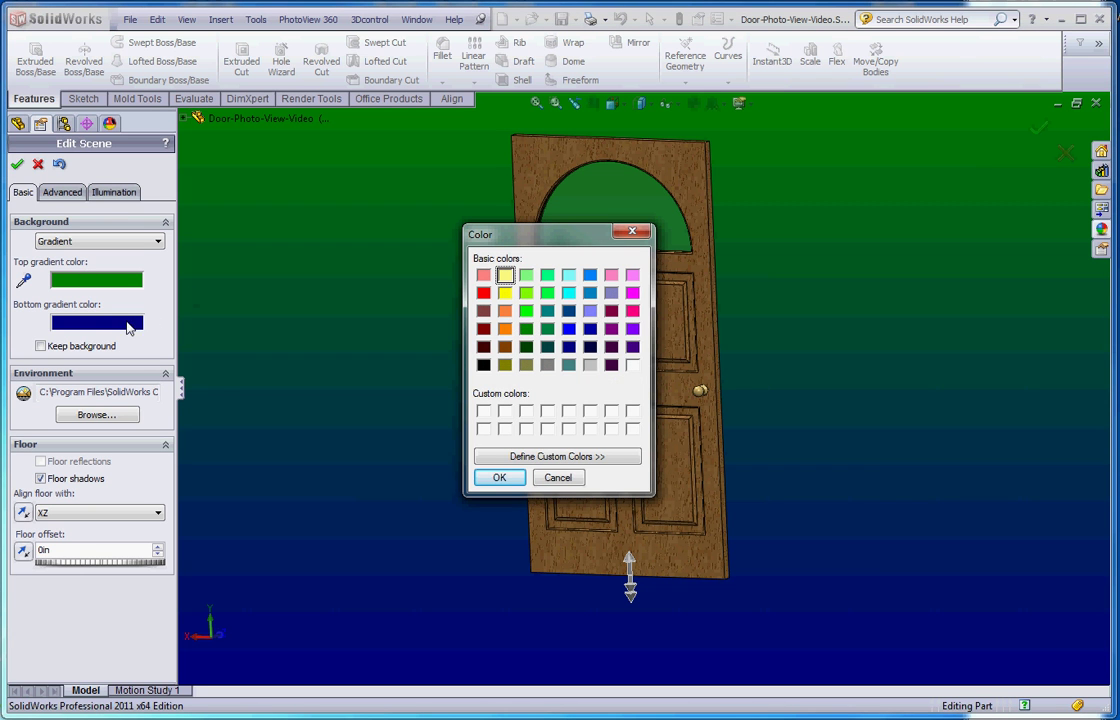
left_click(499, 477)
left_click(107, 323)
left_click(483, 365)
left_click(501, 477)
scroll(782, 510, "up", 3)
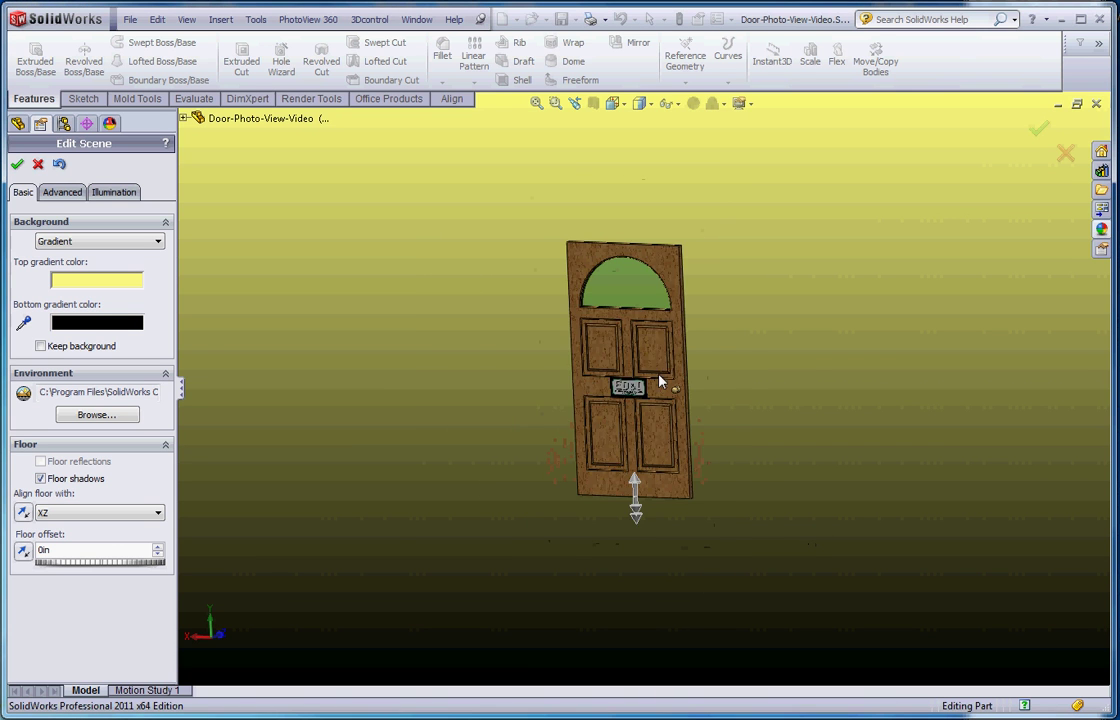
scroll(633, 364, "down", 2)
scroll(633, 364, "down", 2)
scroll(658, 546, "up", 1)
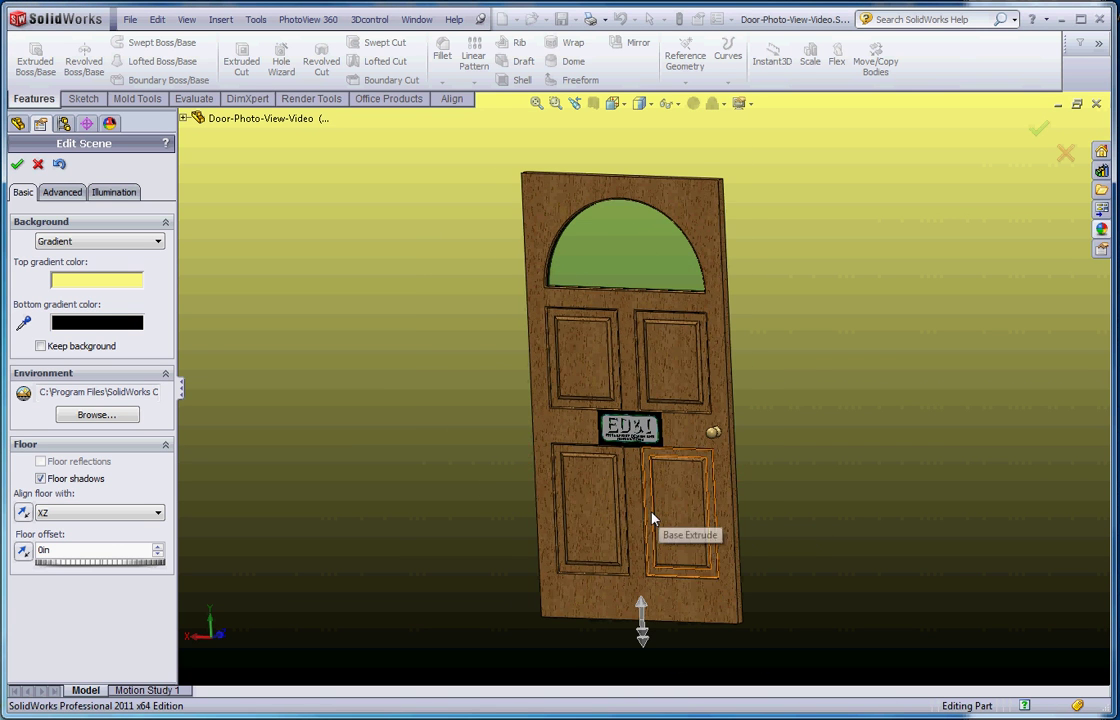
scroll(655, 519, "up", 2)
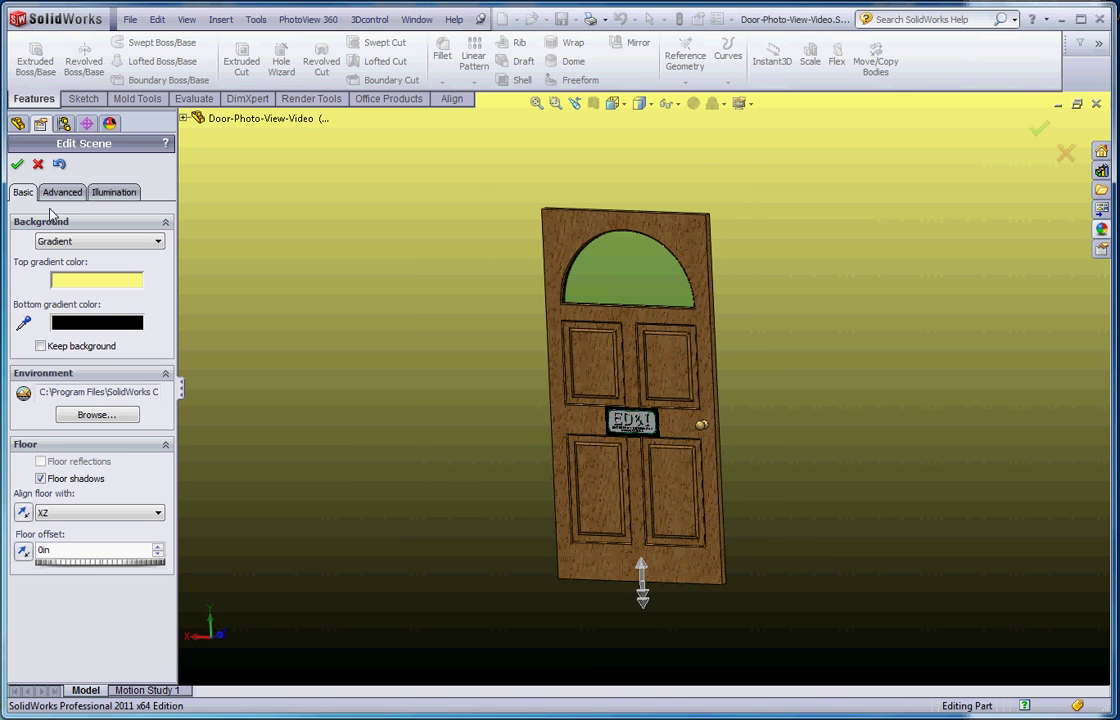
Display the scene, lights and cameras tree and accept the scene edits.
left_click(109, 123)
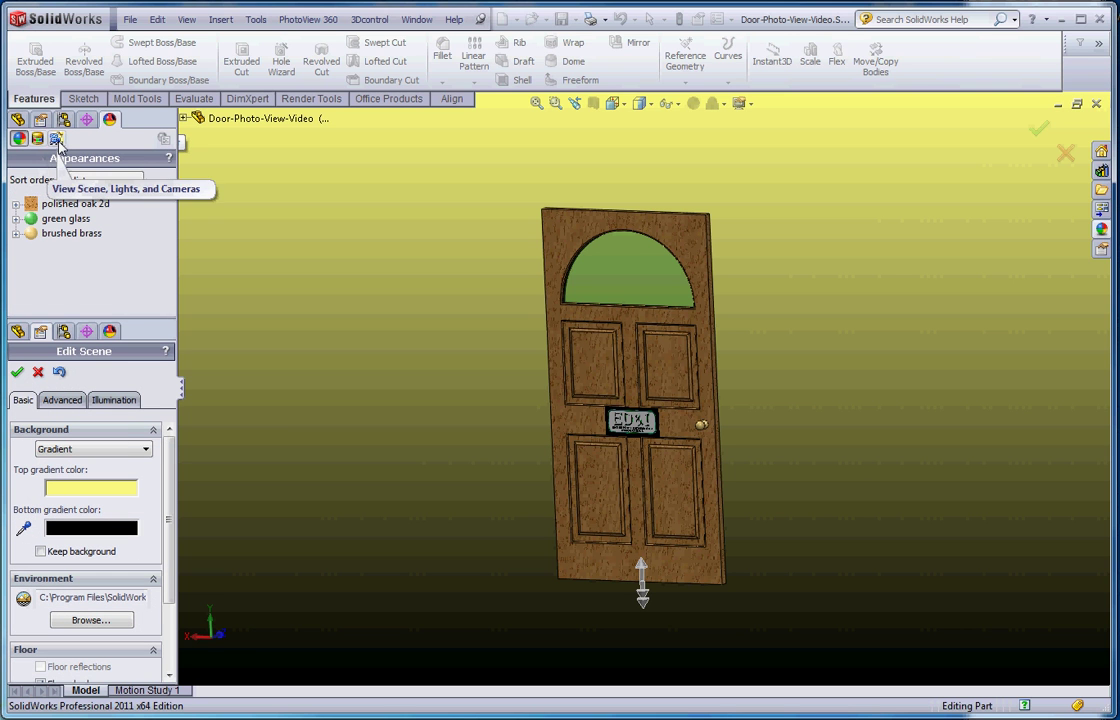
left_click(57, 139)
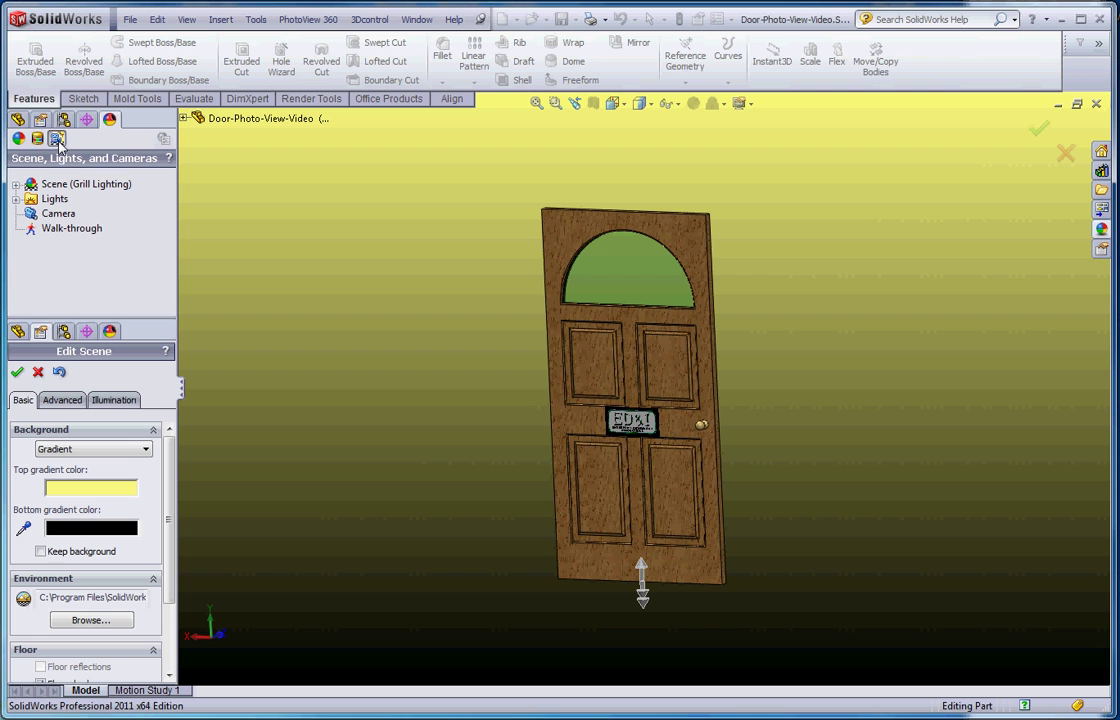
left_click(18, 373)
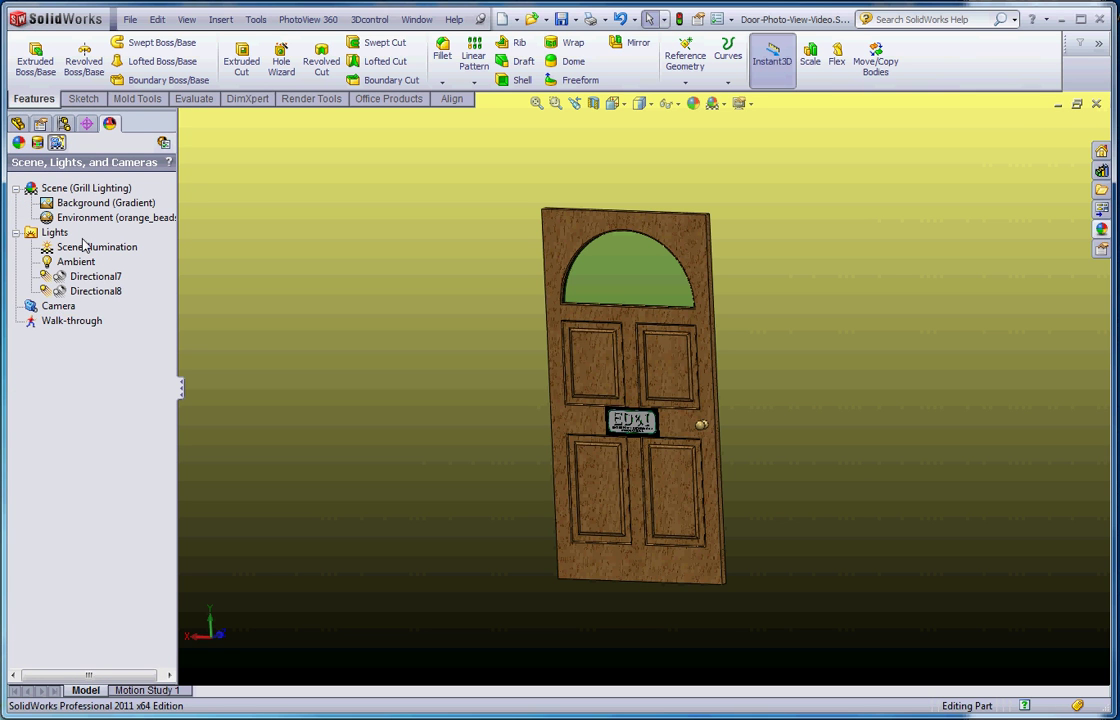
Review the scene illumination settings for background brightness, rendering brightness and scene reflectivity, and accept them.
left_click(50, 190)
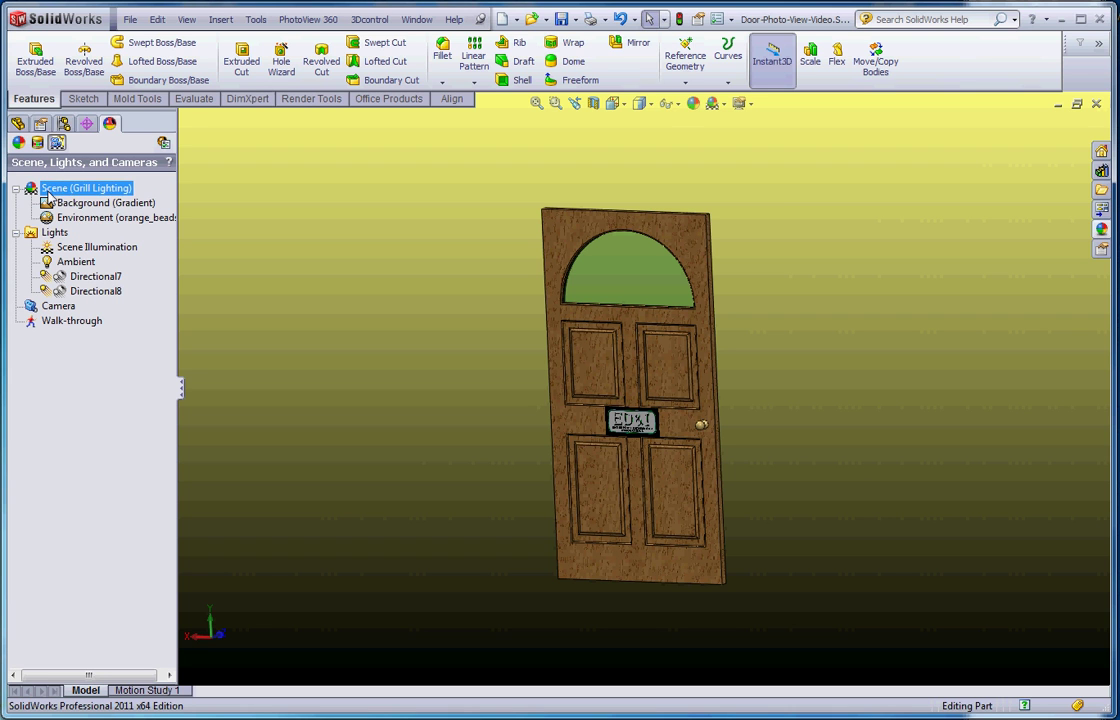
left_click(35, 235)
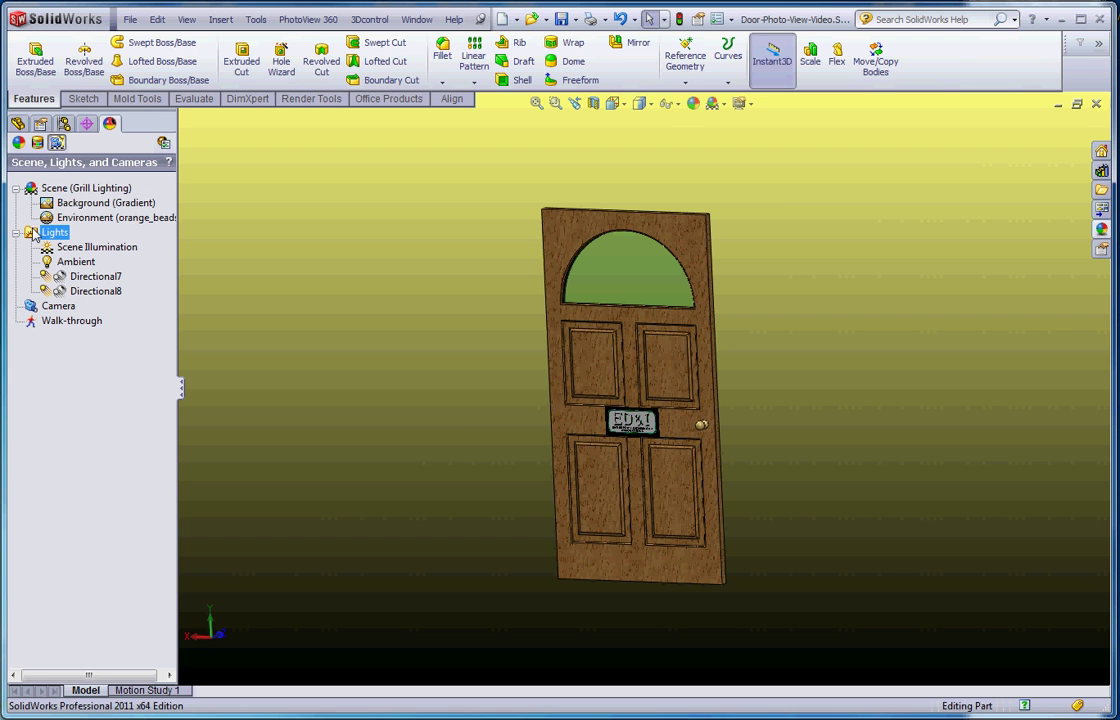
left_click(25, 238)
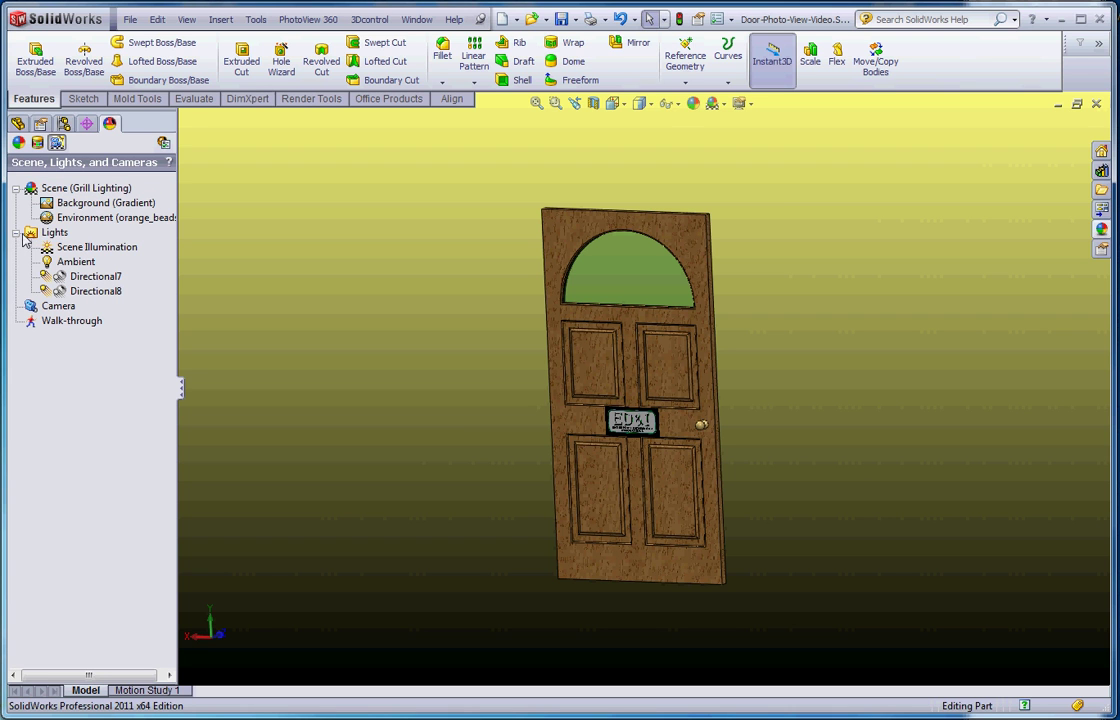
left_click(77, 250)
right_click(77, 252)
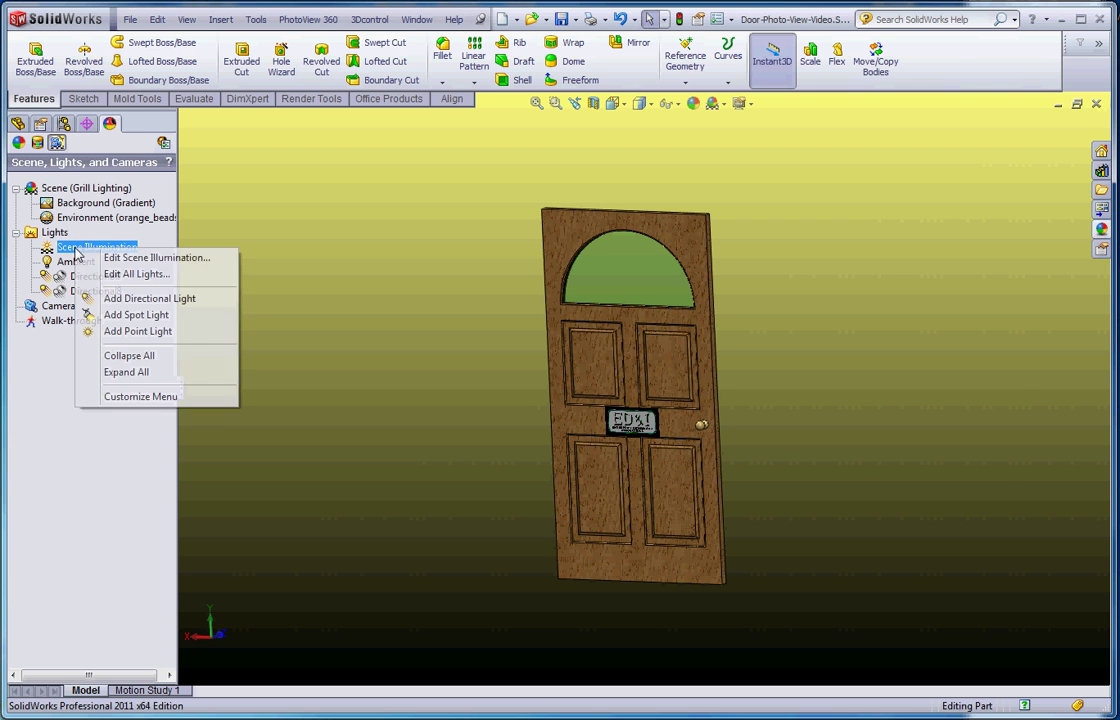
left_click(162, 257)
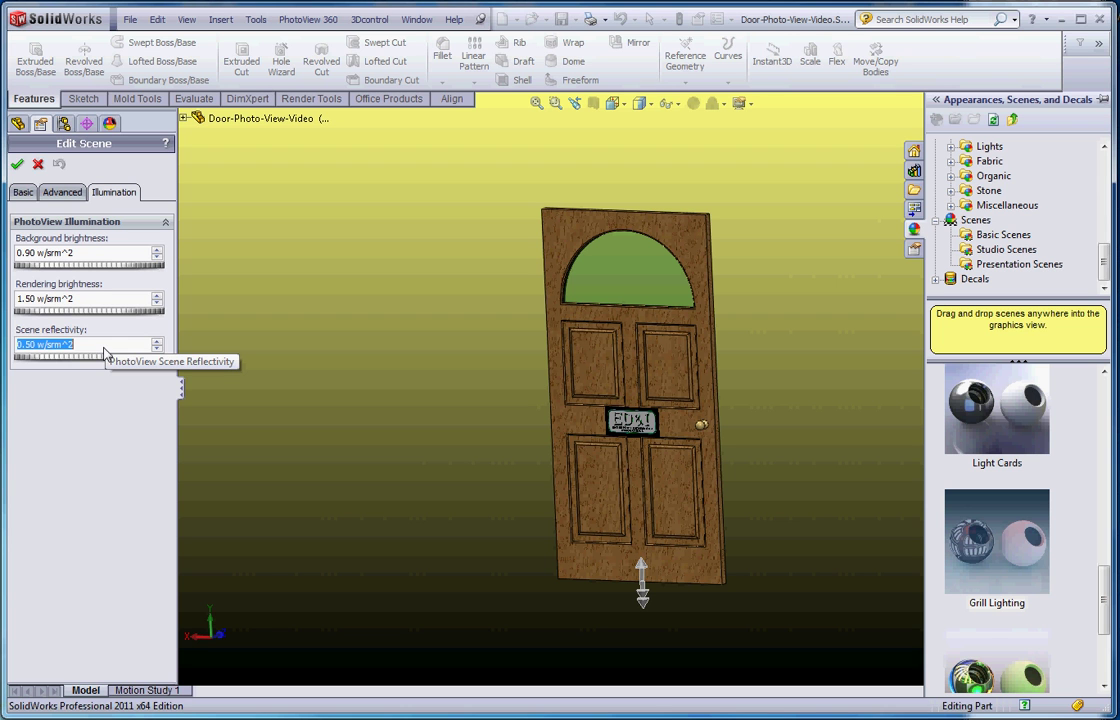
left_click(17, 166)
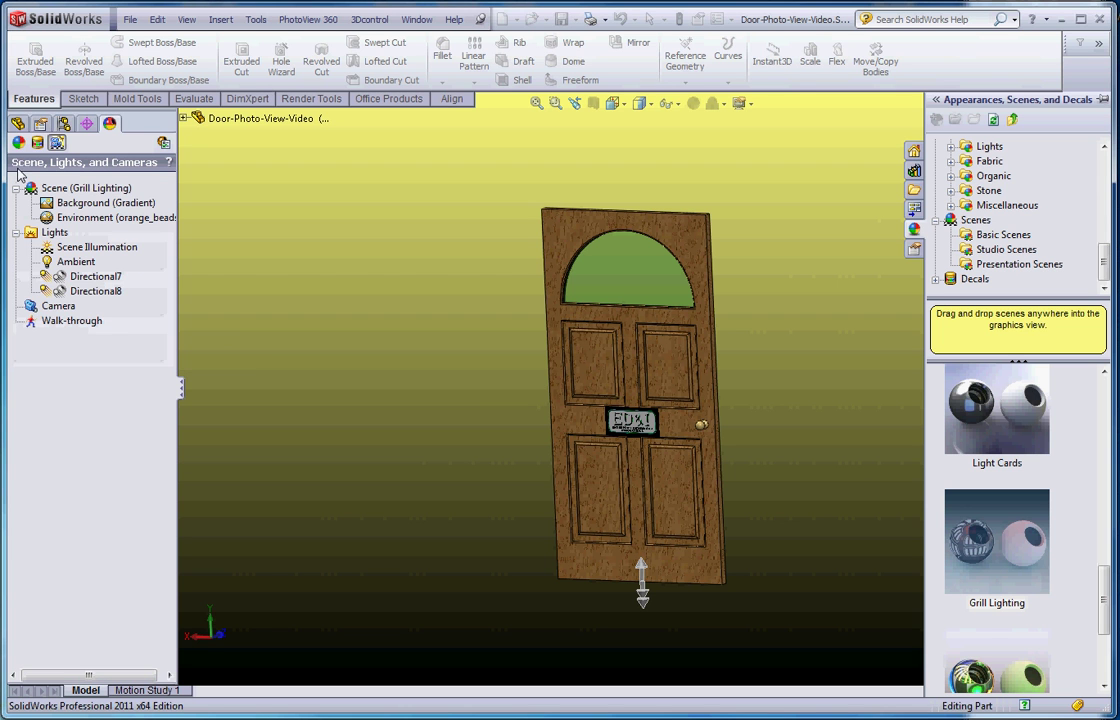
Turn the Ambient light off in SolidWorks and switch it back on.
right_click(70, 262)
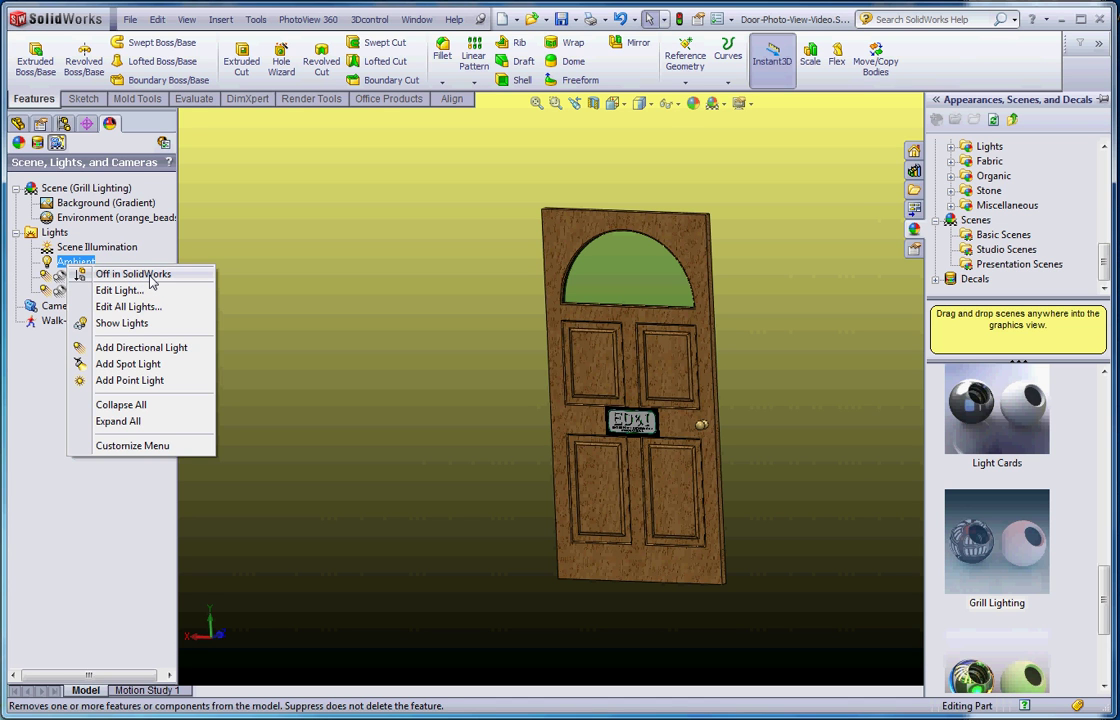
left_click(126, 278)
right_click(82, 262)
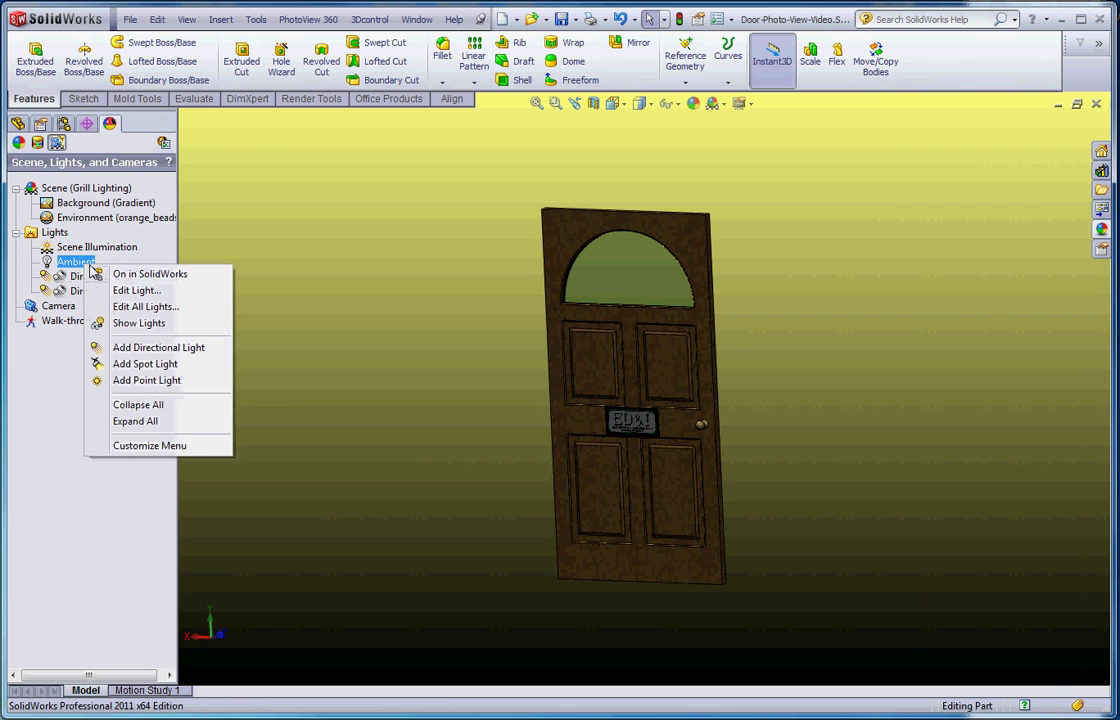
left_click(150, 275)
Edit the Ambient light, reduce its ambient value to 0.11 and accept the change.
right_click(82, 263)
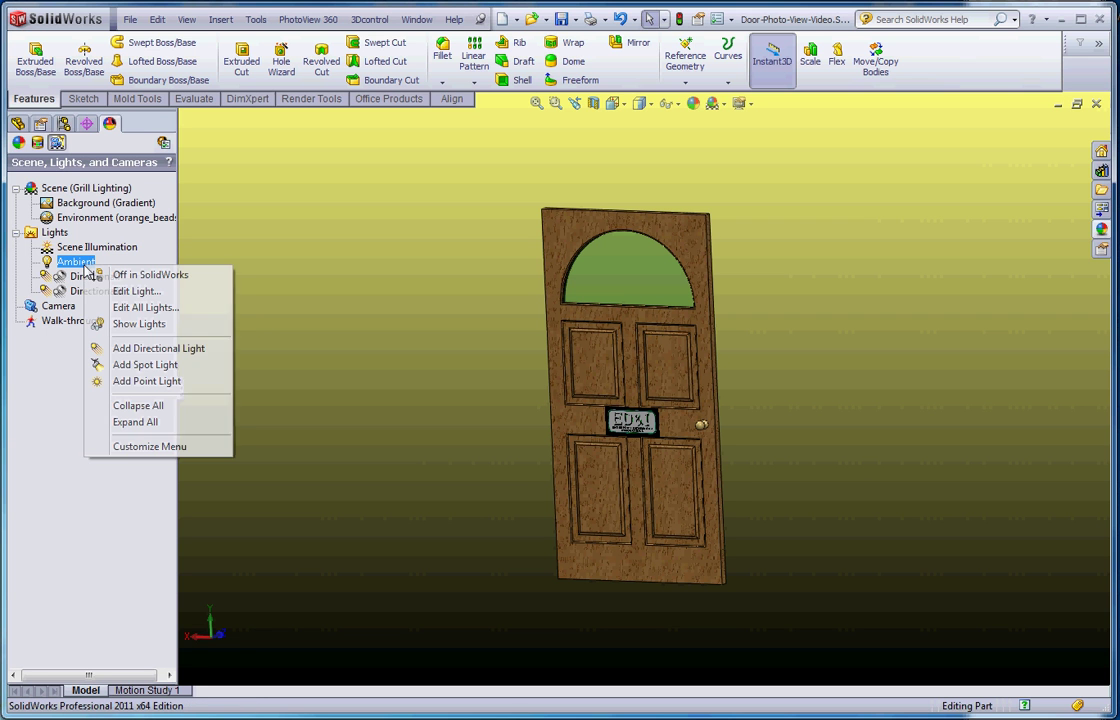
left_click(133, 291)
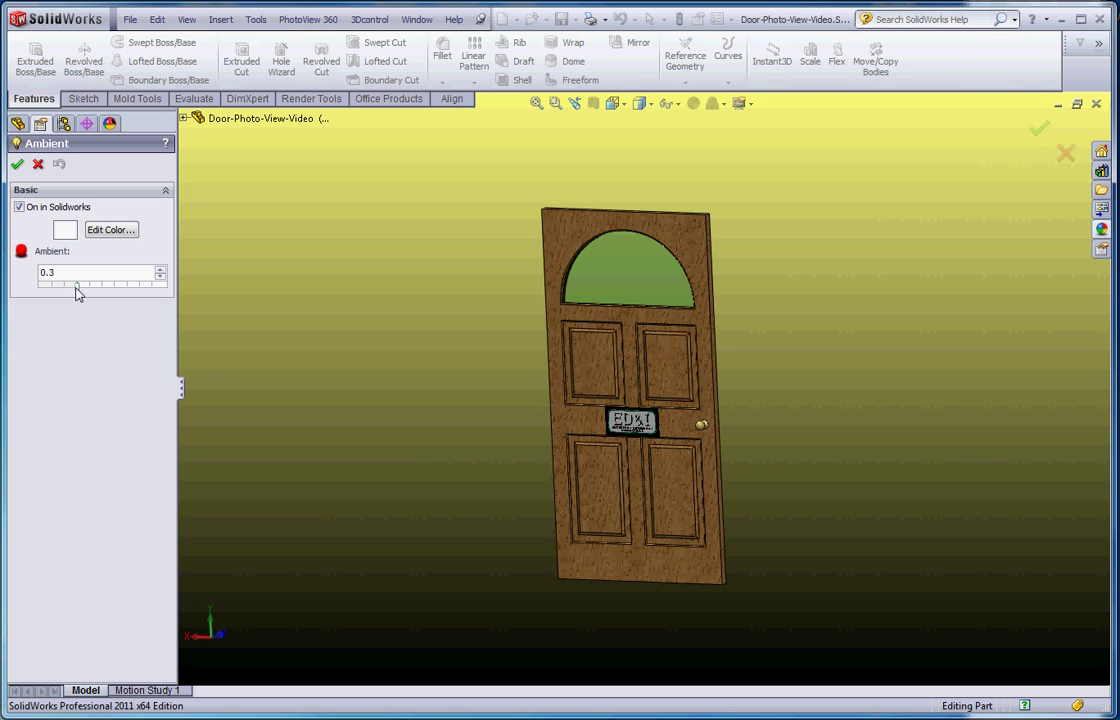
left_click_drag(77, 288, 56, 300)
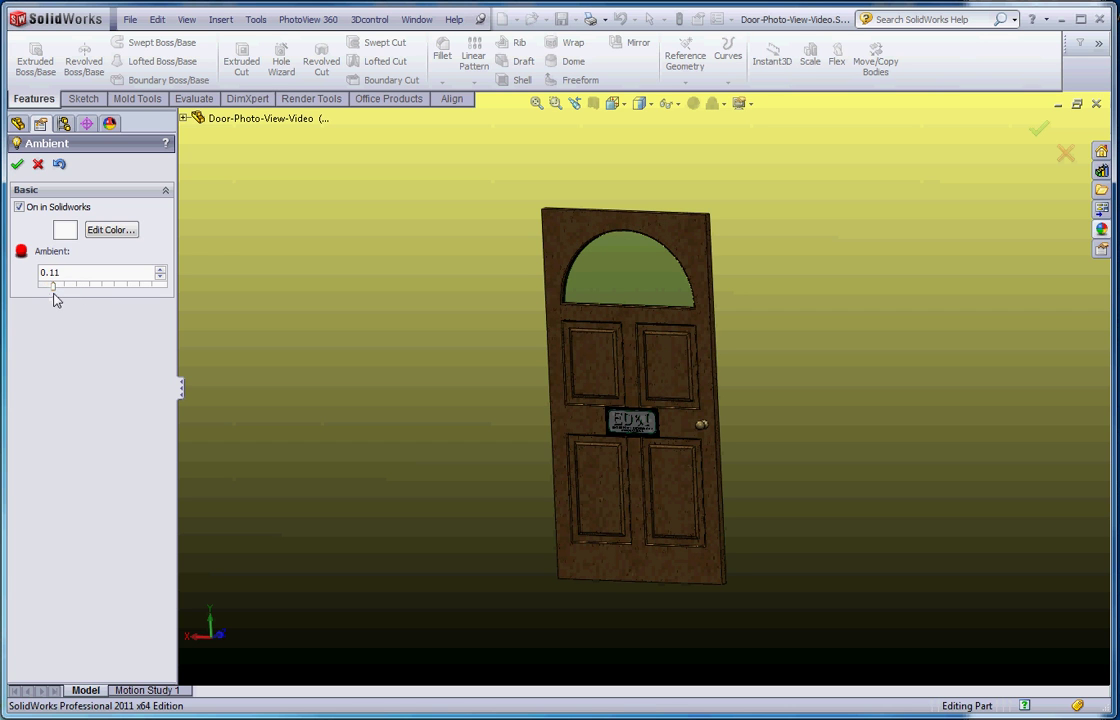
left_click(17, 164)
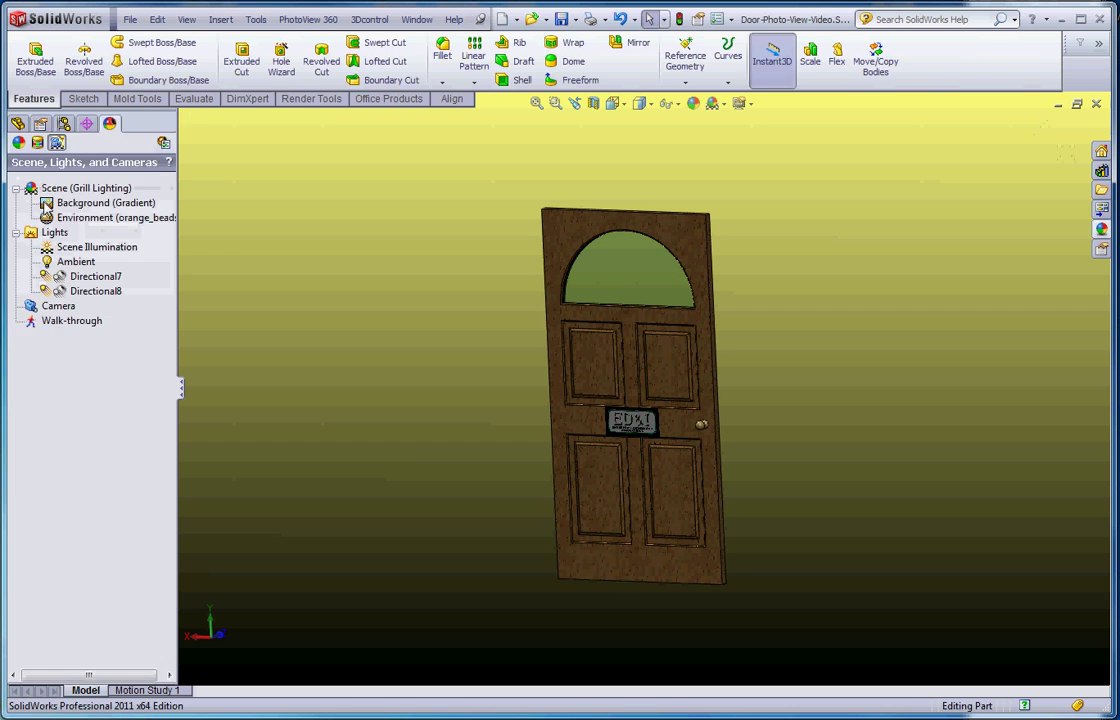
Show the lights in the graphics area, starting from the Directional7 light.
left_click(95, 276)
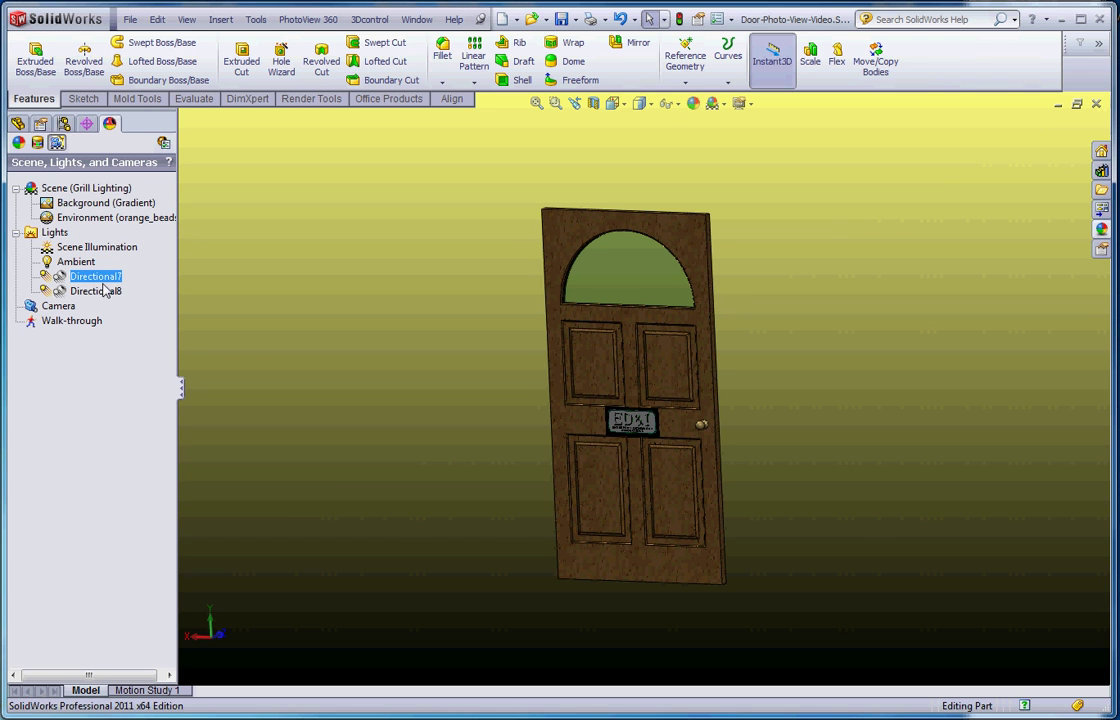
left_click(100, 291)
left_click(103, 278)
right_click(97, 284)
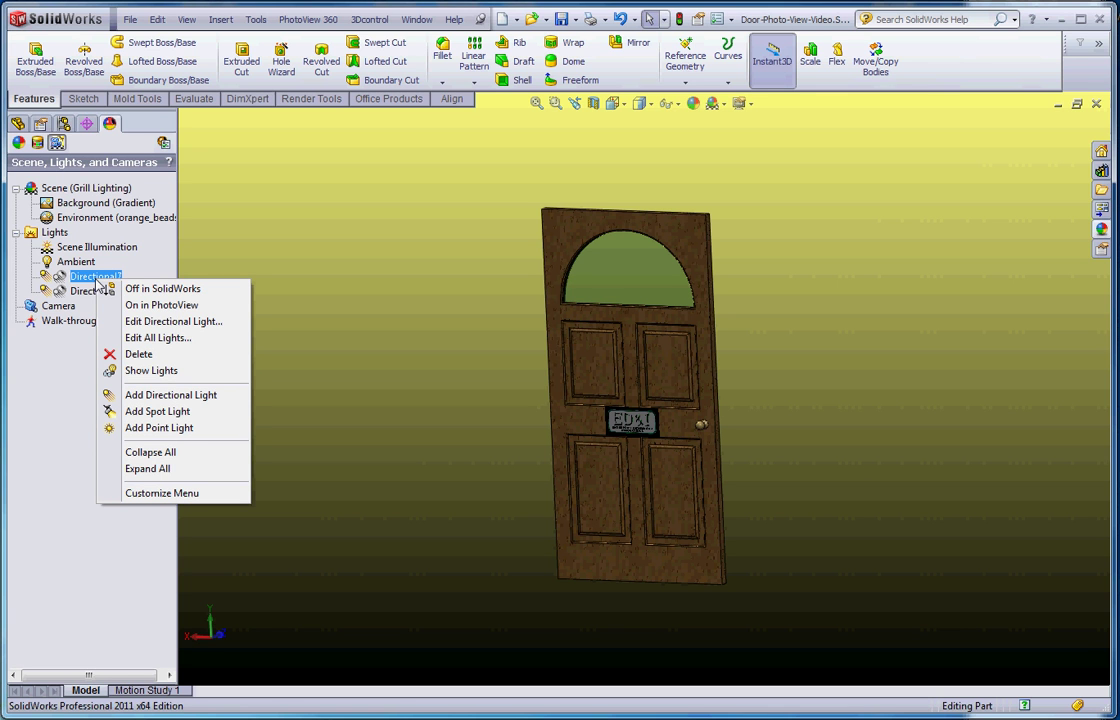
left_click(150, 370)
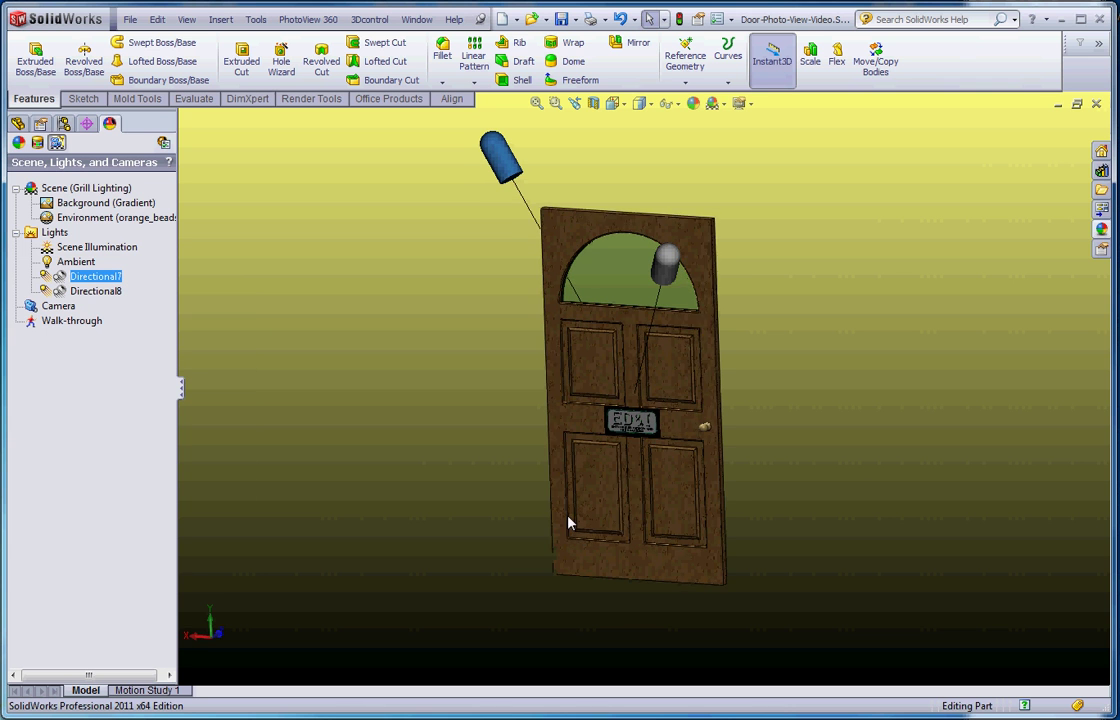
Edit all lights, moving Directional7 to about 123° longitude, 46° latitude and Directional8 to about 22°, 6°, and lock Directional8 to the model.
right_click(97, 284)
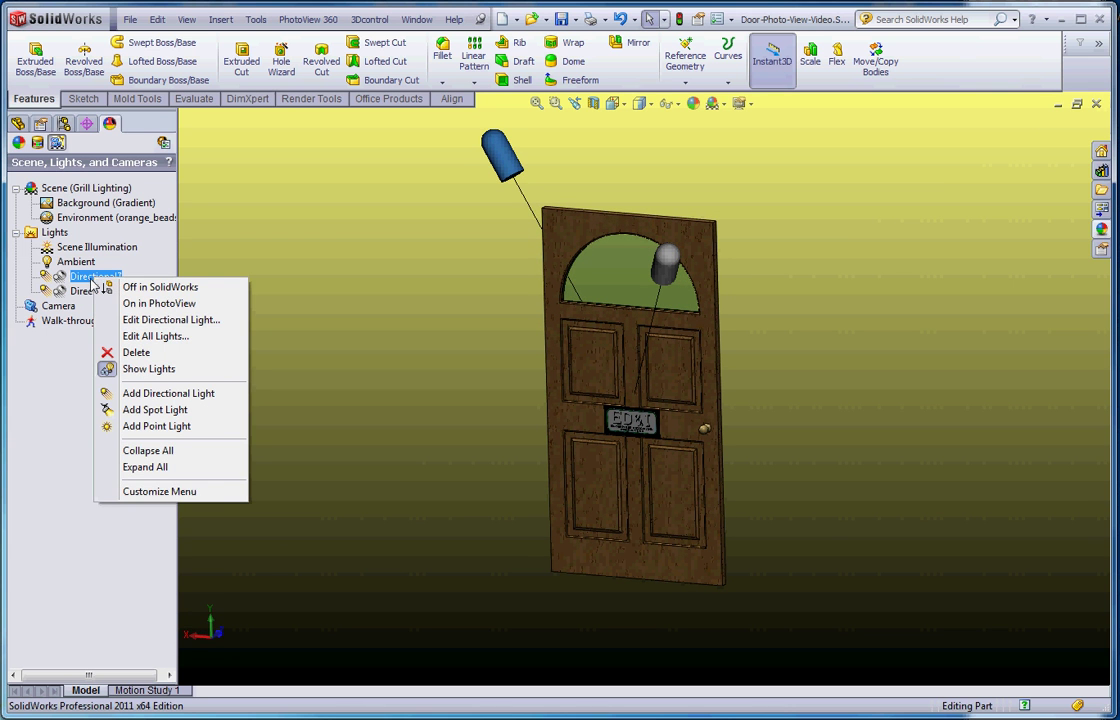
left_click(160, 337)
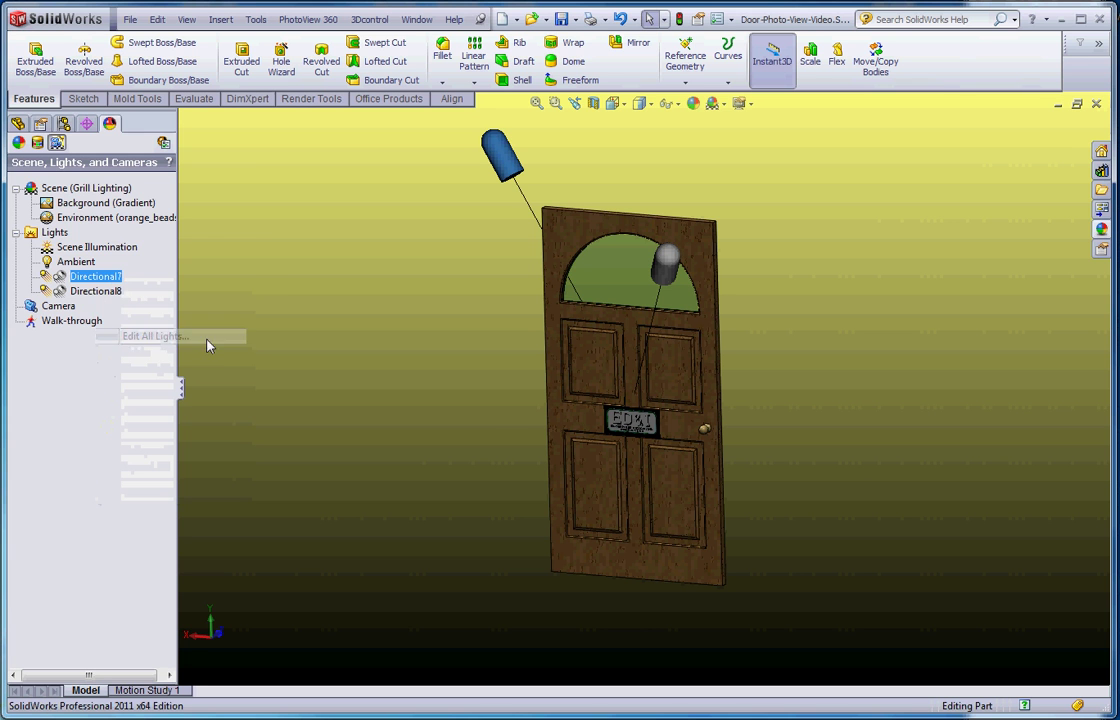
mouse_move(516, 388)
middle_mouse_down()
mouse_move(540, 355)
mouse_move(525, 380)
middle_mouse_up()
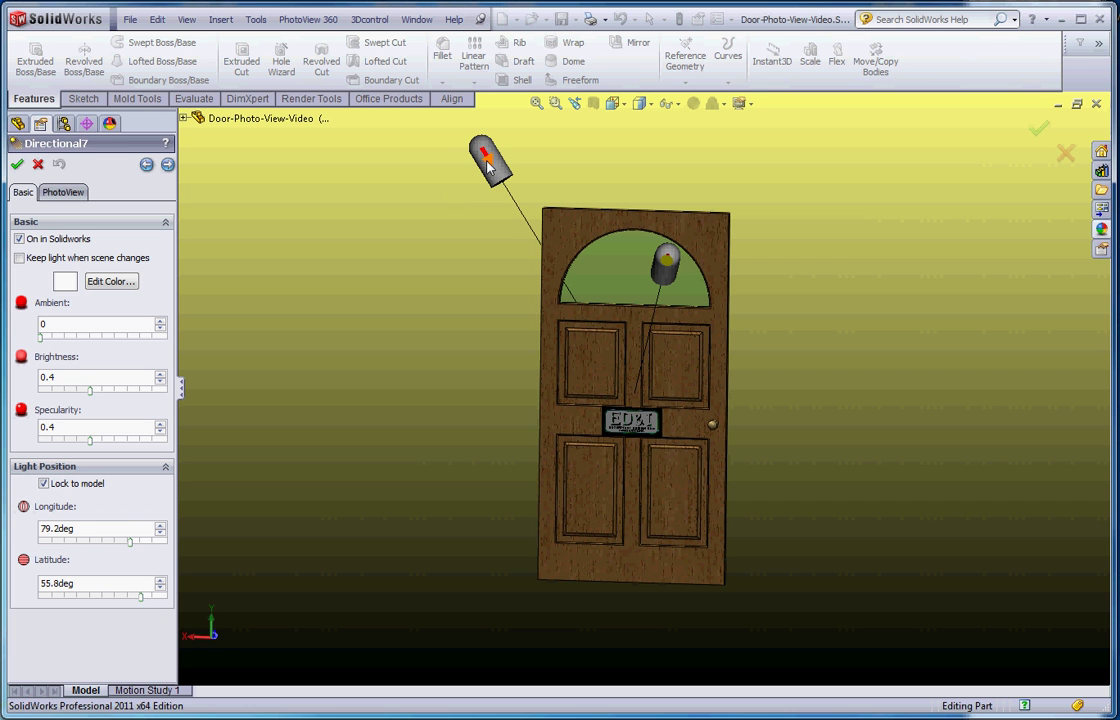
left_click_drag(495, 165, 452, 196)
left_click_drag(697, 297, 742, 372)
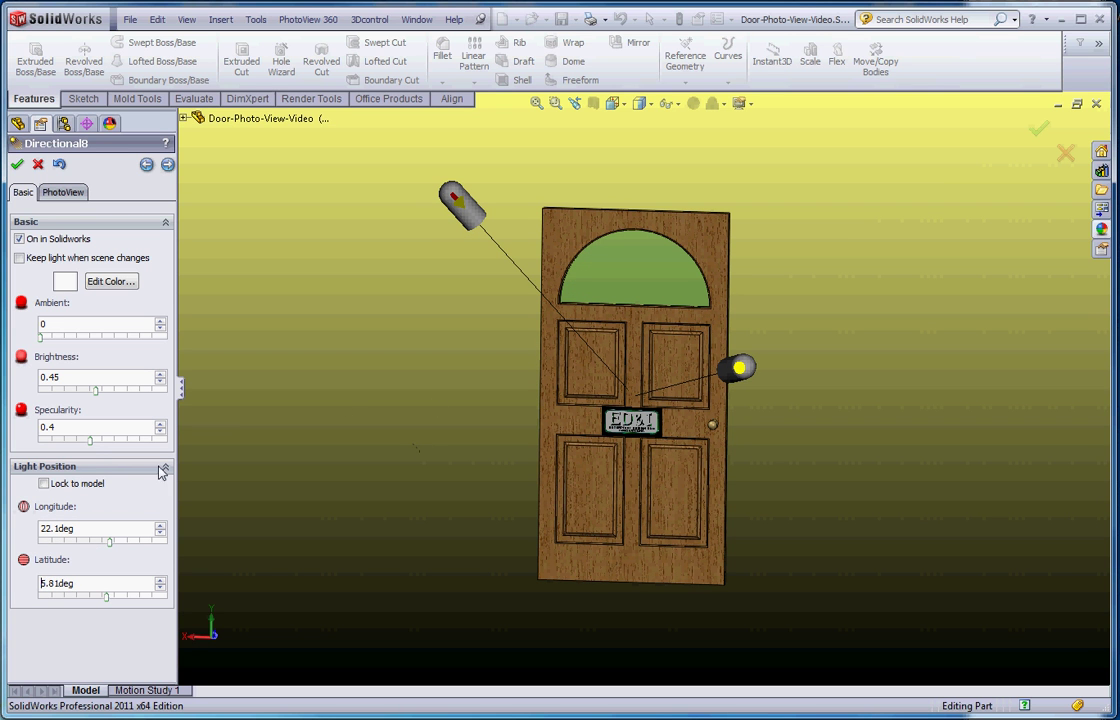
left_click(44, 484)
left_click(459, 205)
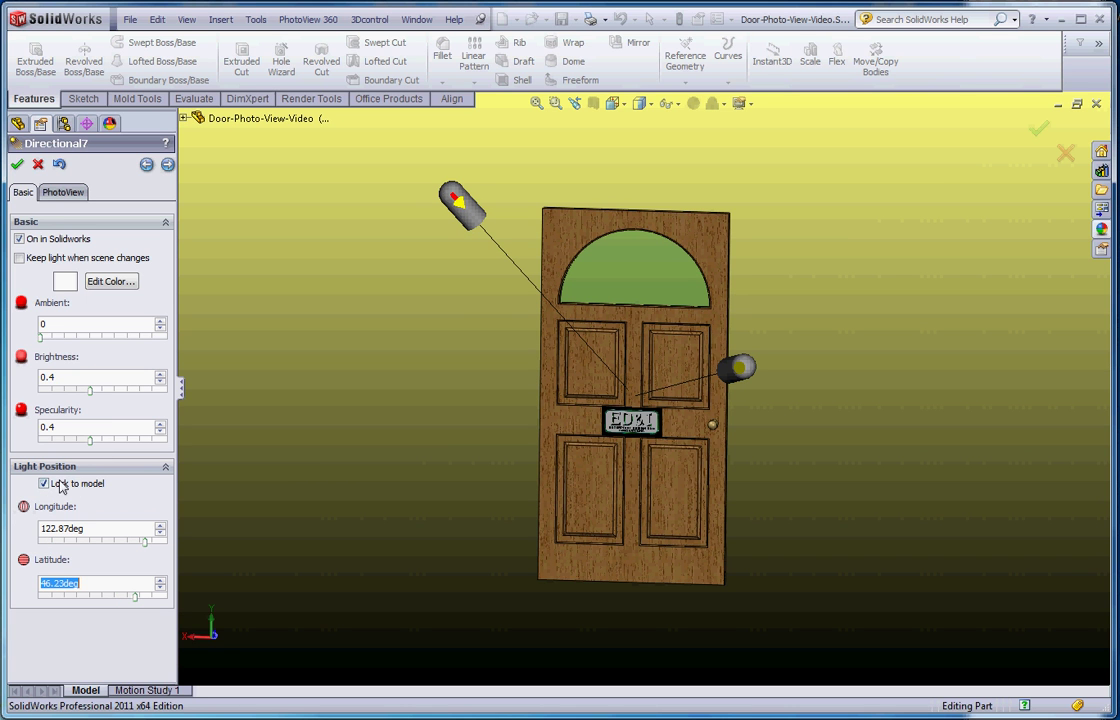
Reposition the directional lights around the door, placing Directional8 at about -153° longitude and 43° latitude.
middle_click_drag(477, 460, 411, 481)
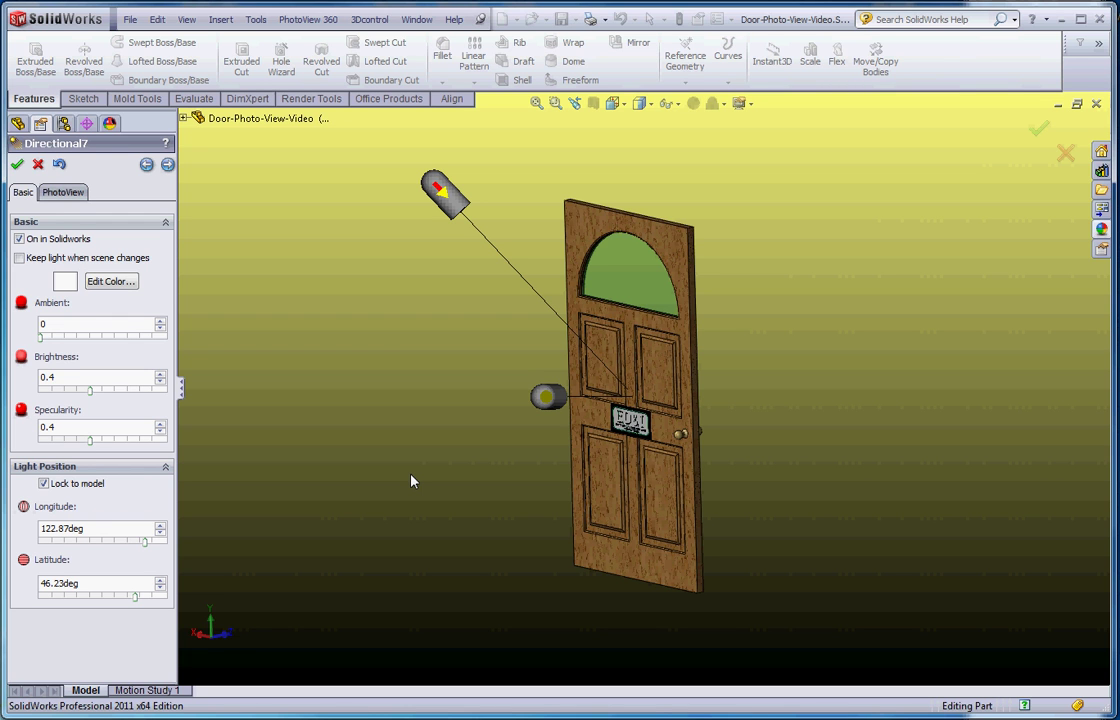
middle_click_drag(500, 450, 493, 671)
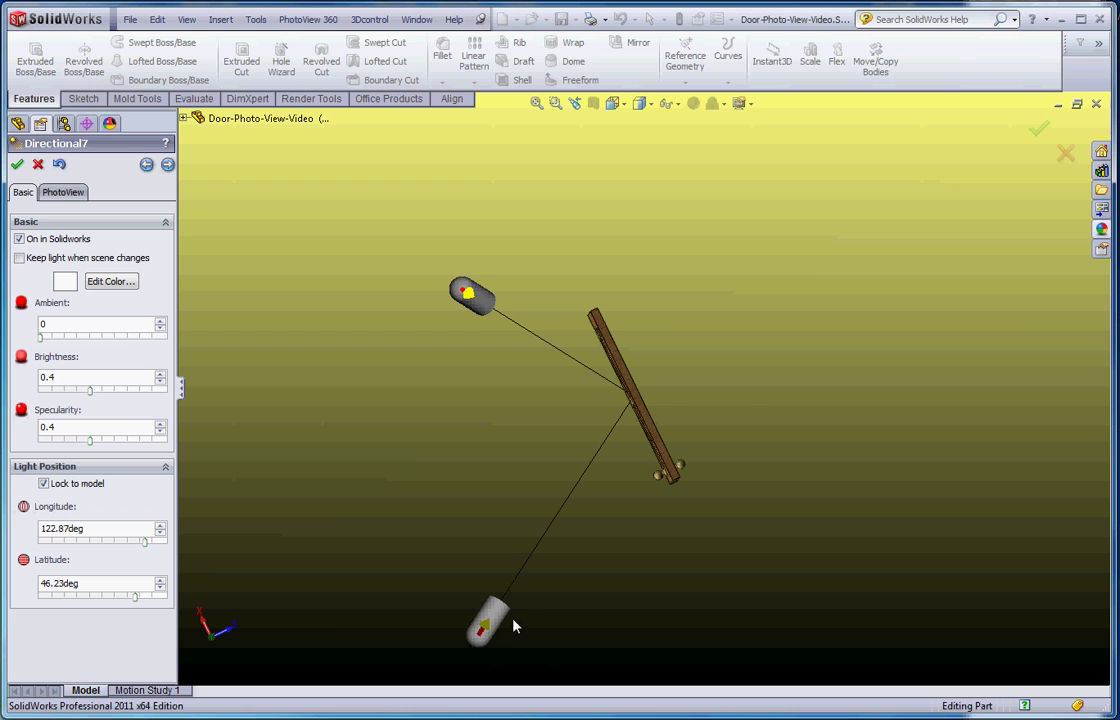
left_click_drag(492, 620, 581, 658)
middle_click_drag(649, 571, 440, 222)
left_click_drag(440, 222, 480, 562)
left_click_drag(806, 259, 792, 190)
middle_click_drag(630, 318, 470, 198)
left_click_drag(470, 198, 440, 200)
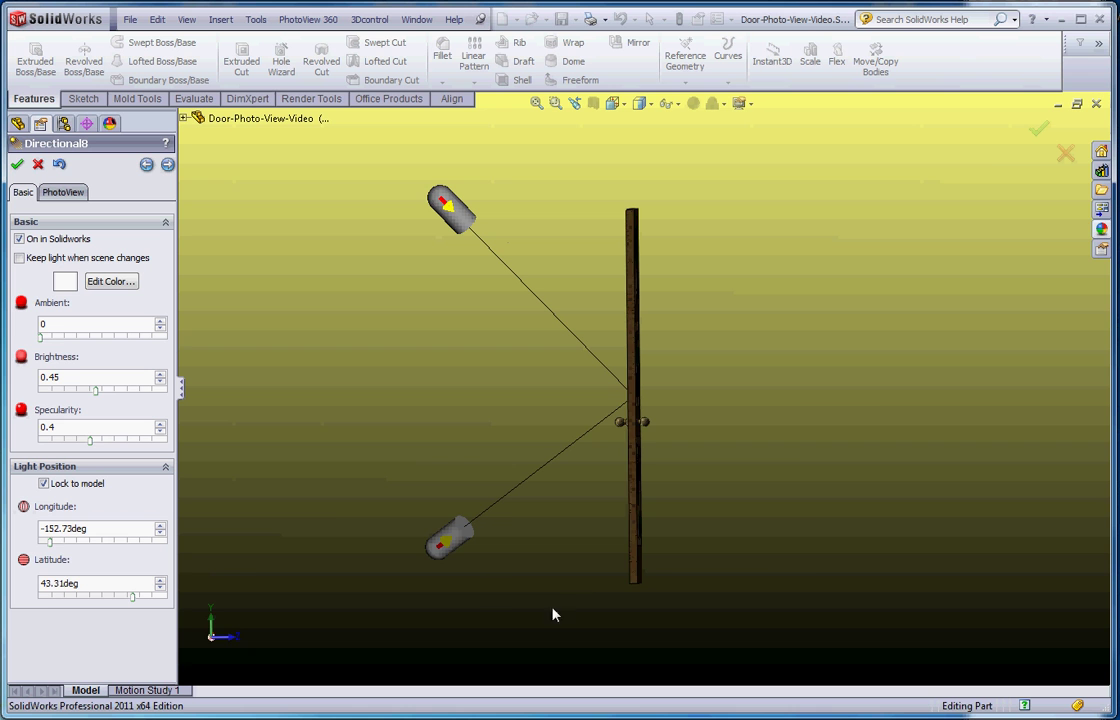
Move the lower light, Directional7, in front of the door at about 141° longitude and -29° latitude.
left_click_drag(450, 540, 417, 557)
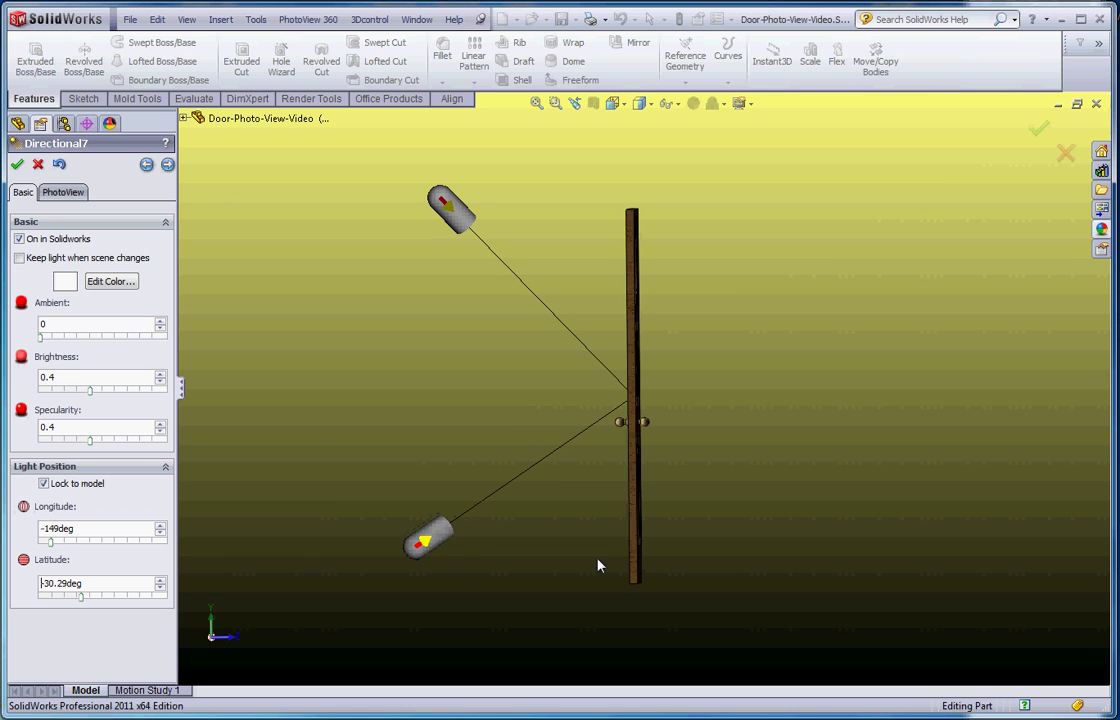
middle_click_drag(603, 551, 735, 545)
left_click_drag(735, 545, 458, 528)
middle_click_drag(748, 402, 733, 455)
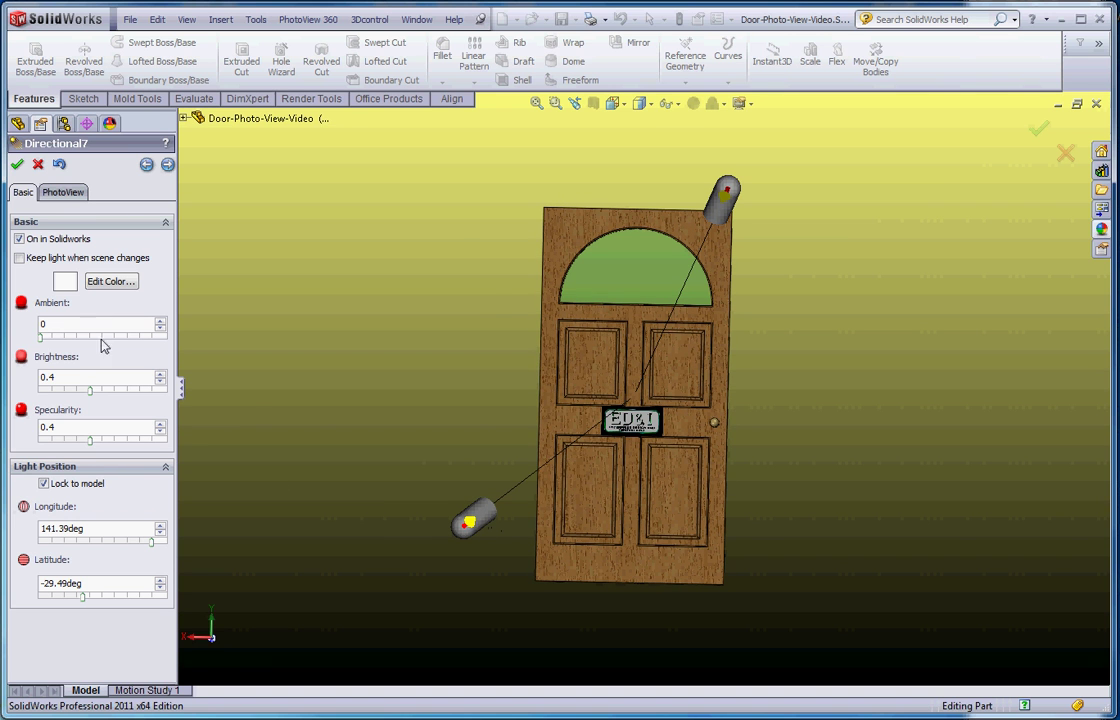
Set the Directional7 light's color to the light cyan basic color.
left_click(92, 282)
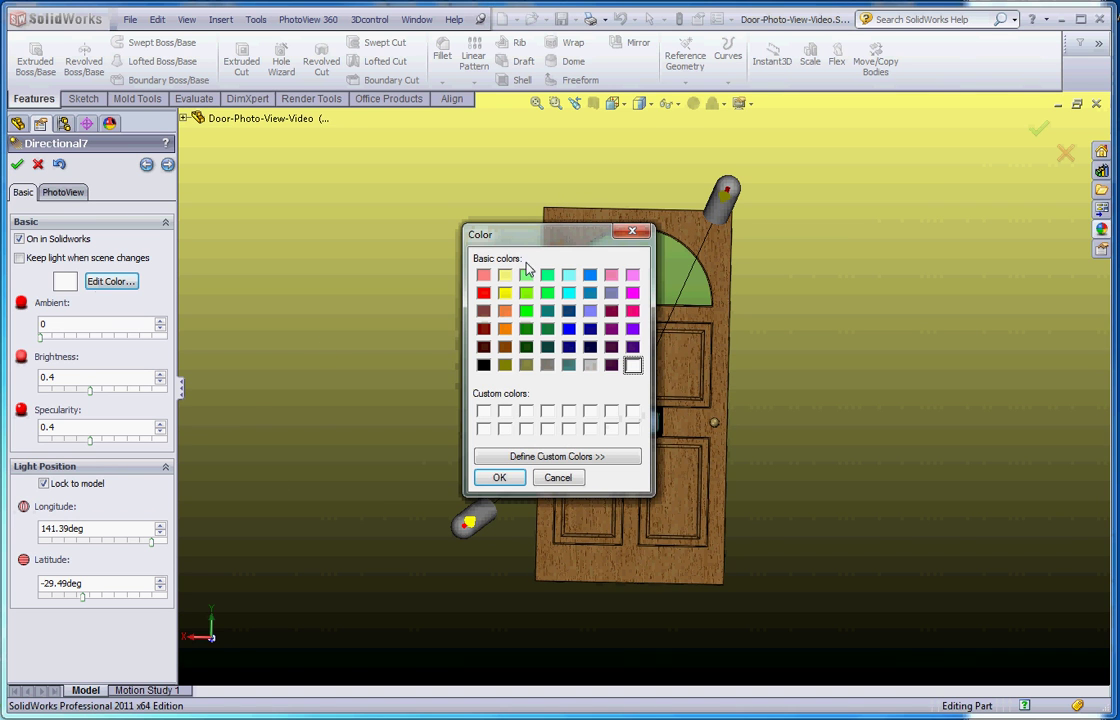
left_click(569, 276)
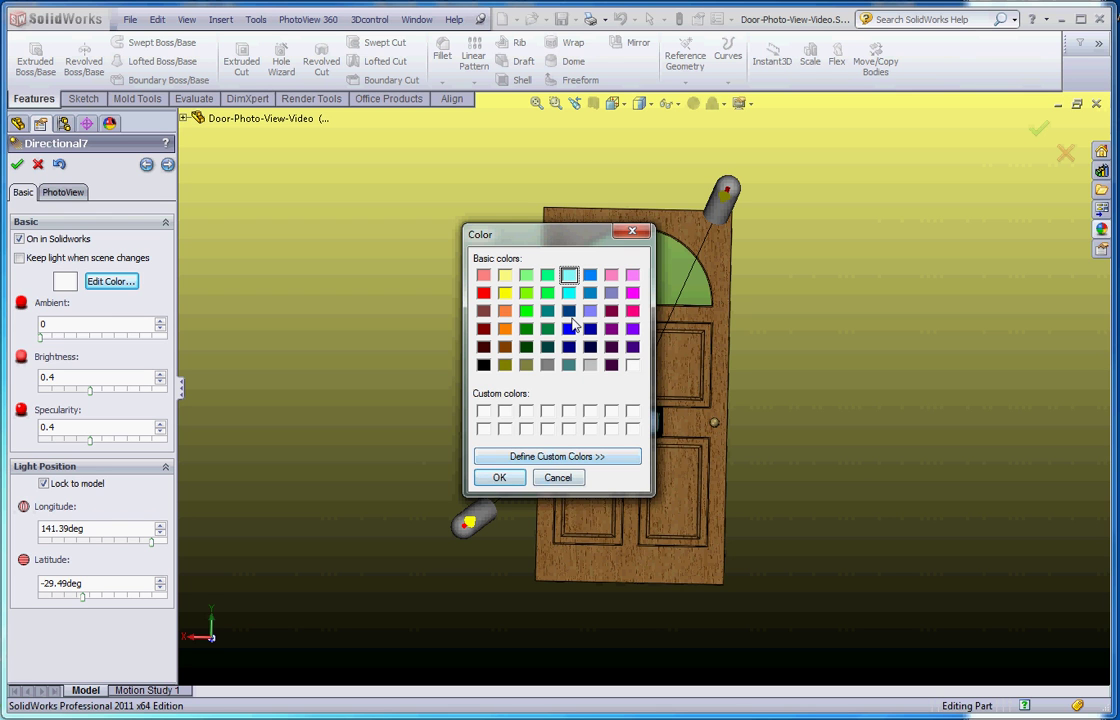
left_click(512, 475)
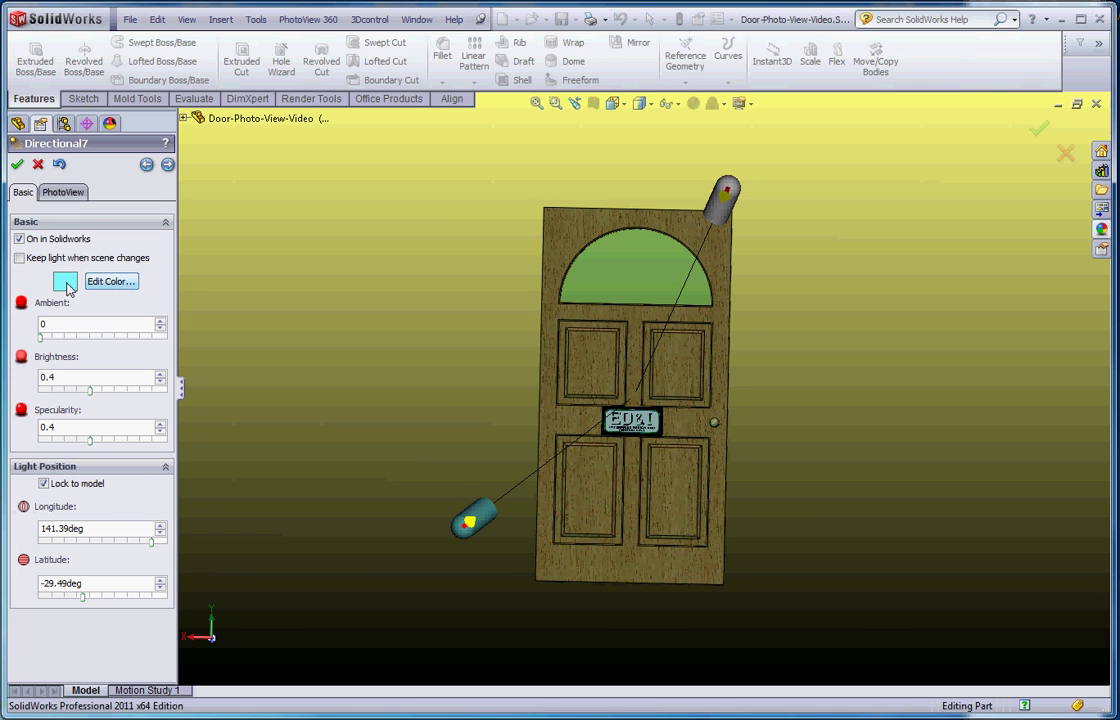
left_click(95, 281)
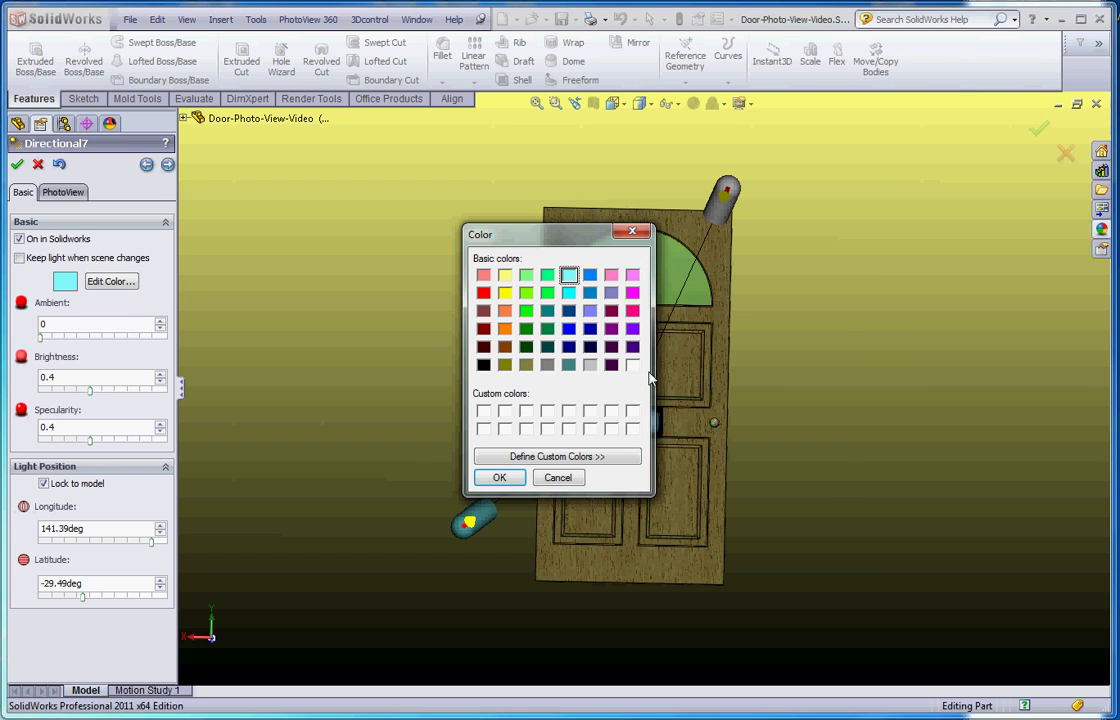
left_click(601, 457)
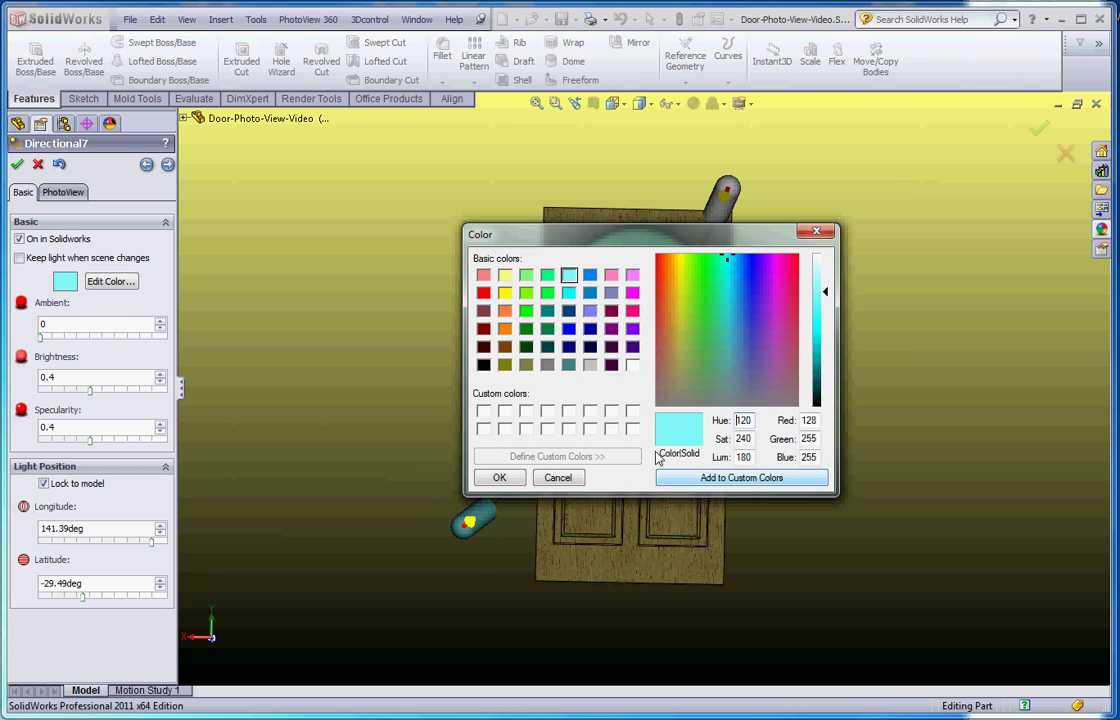
left_click(817, 232)
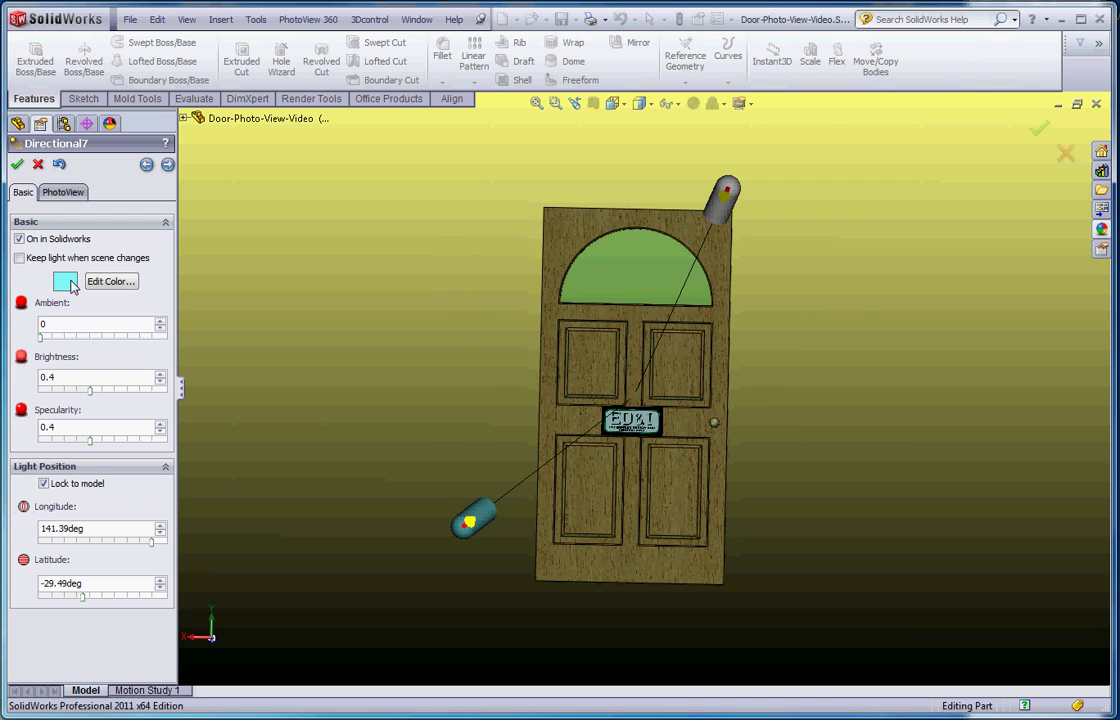
Lighten the Directional7 light's cyan as a custom color with luminosity 199 (RGB 168, 255, 255).
left_click(115, 283)
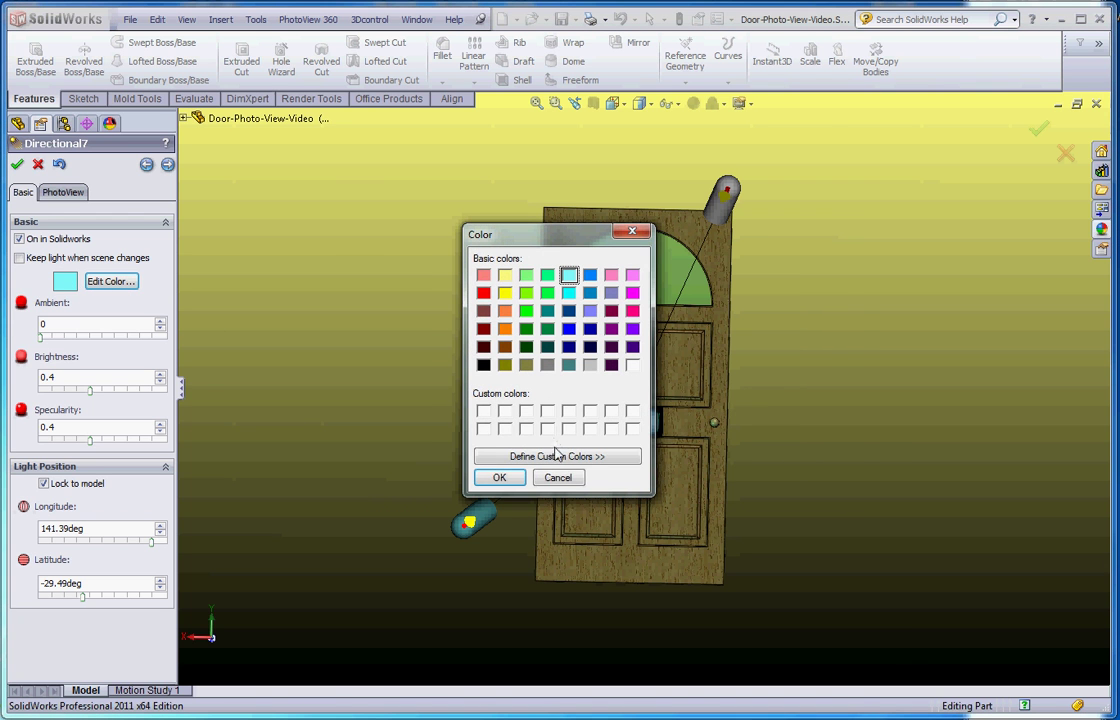
left_click(561, 457)
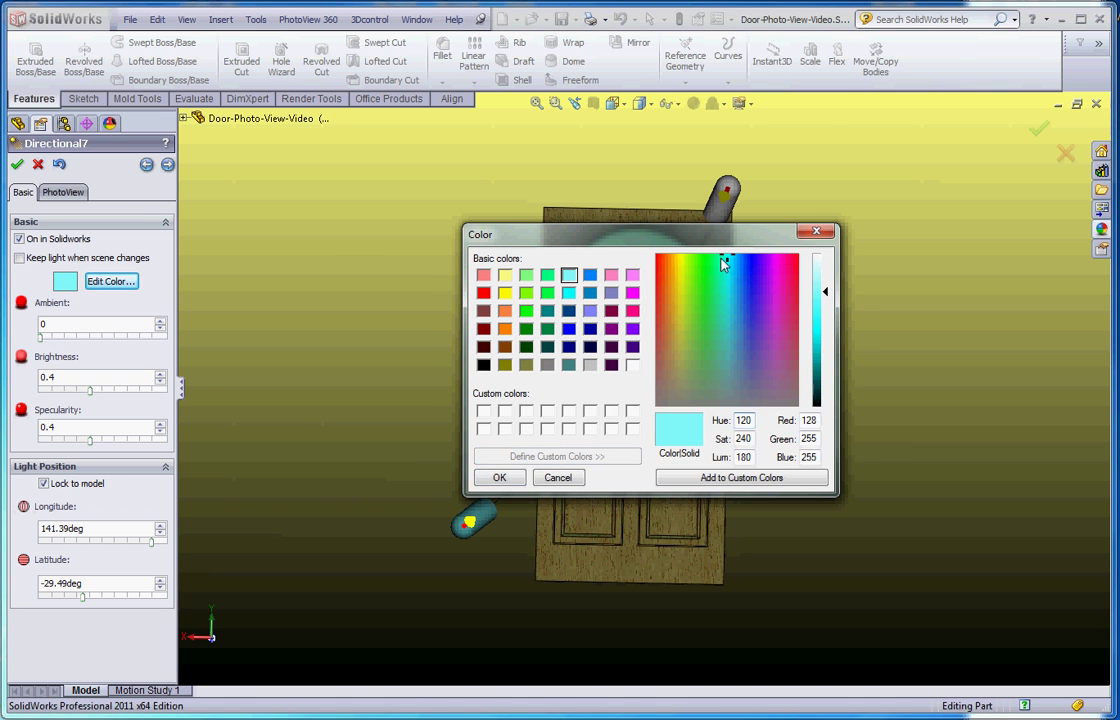
left_click_drag(825, 291, 826, 286)
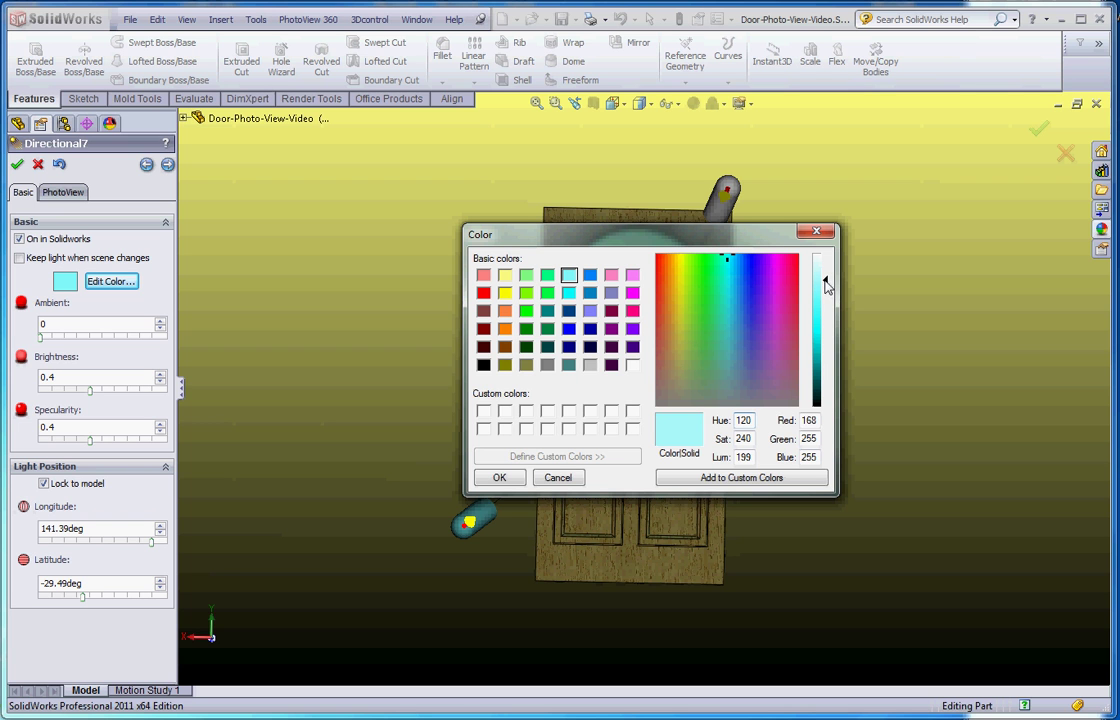
left_click(498, 478)
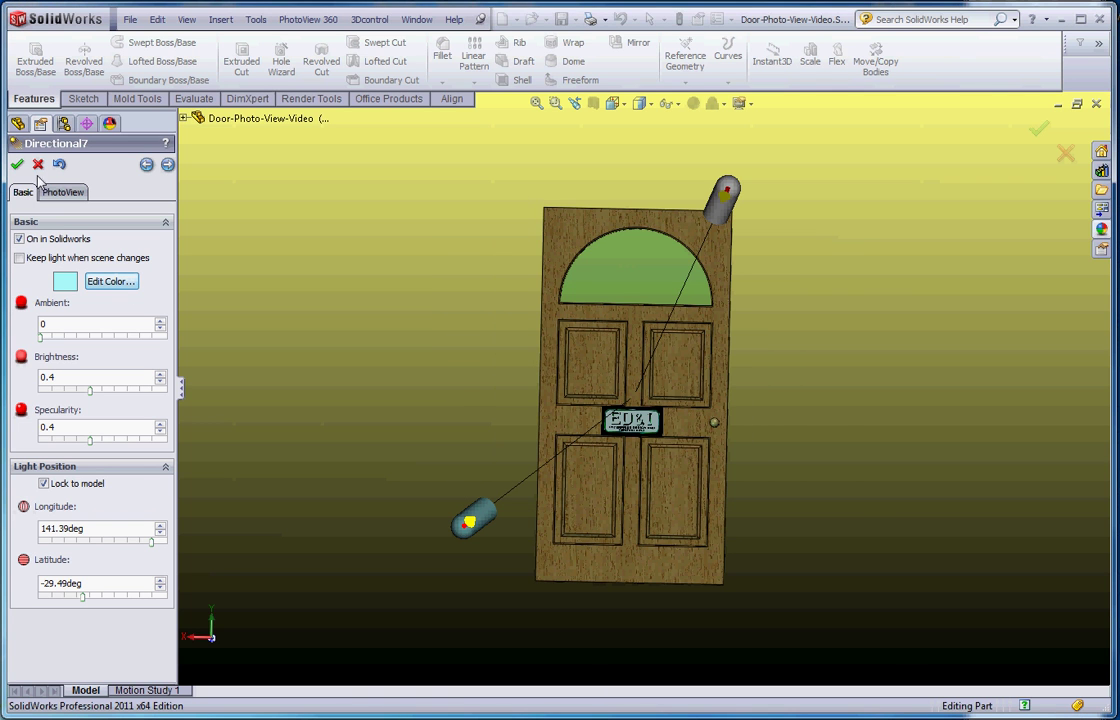
Shift Directional8 slightly to about -155° longitude, 41° latitude and change its light color to light red.
left_click(727, 191)
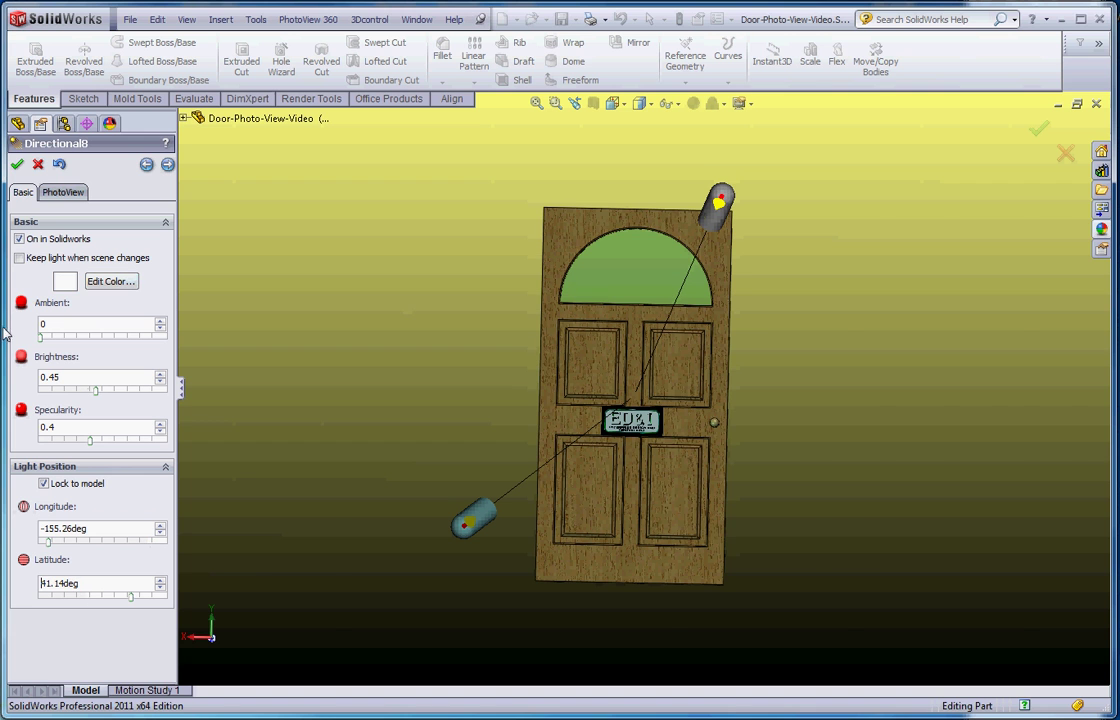
left_click(116, 286)
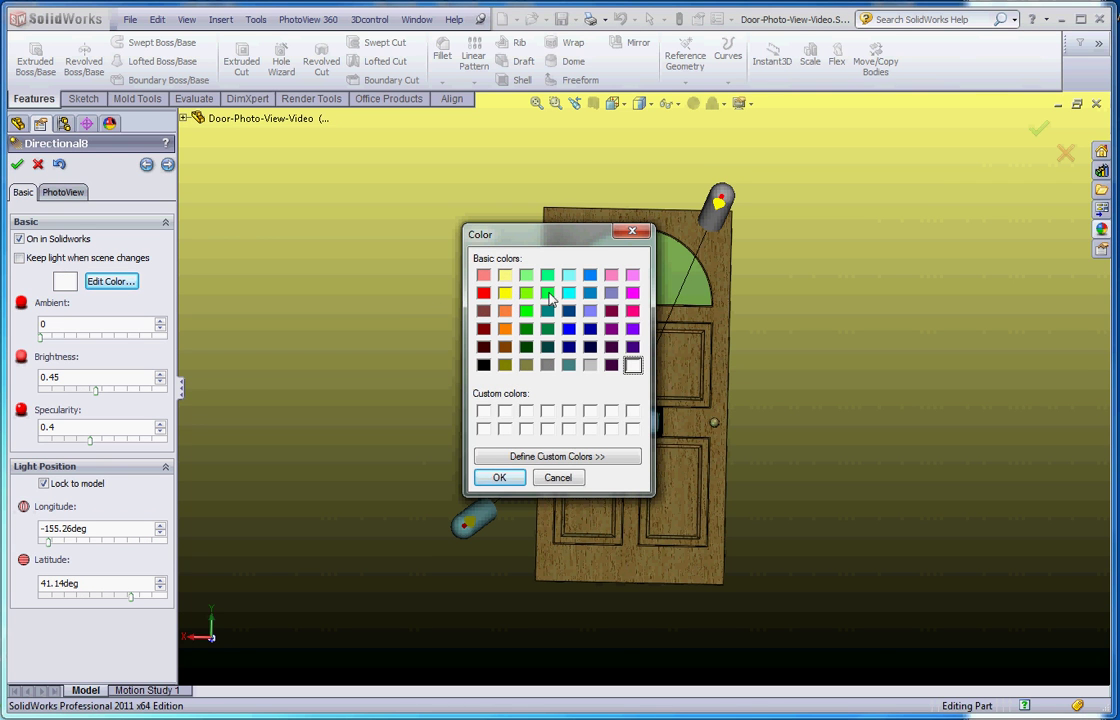
left_click(482, 277)
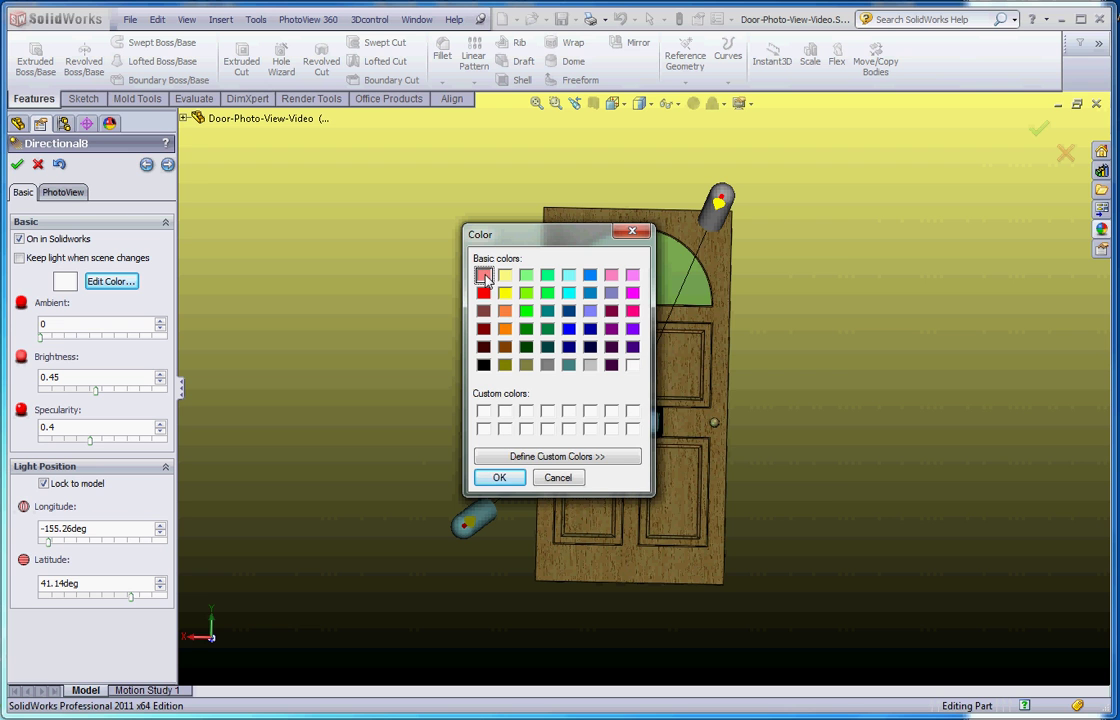
left_click(572, 458)
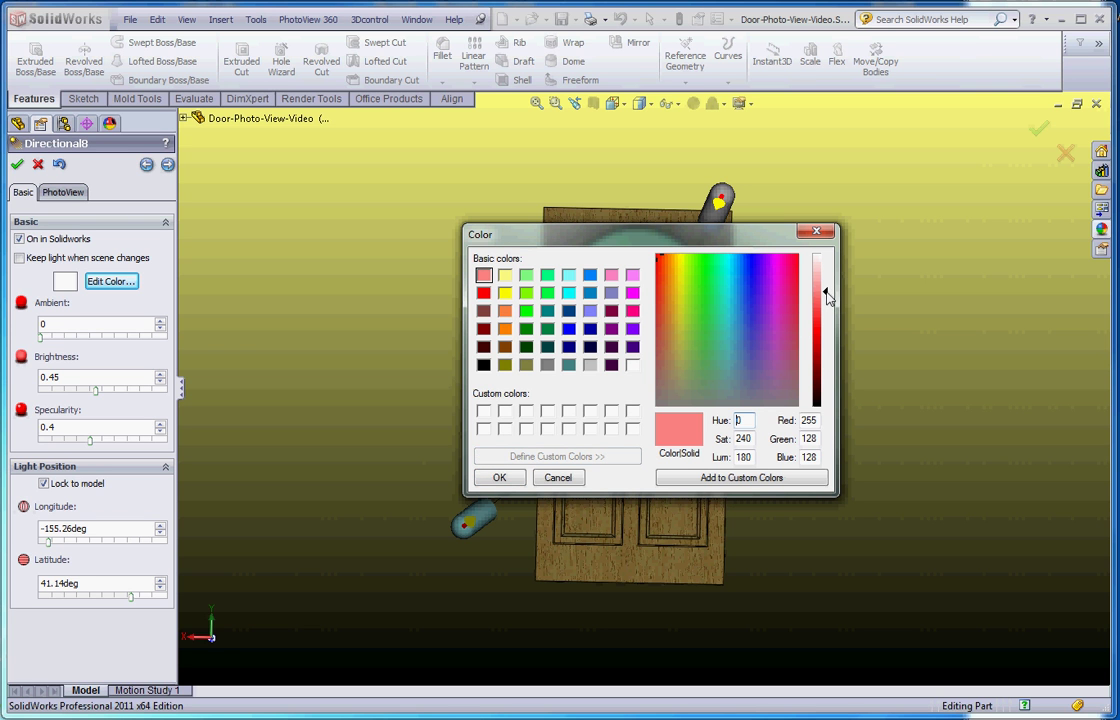
left_click(499, 477)
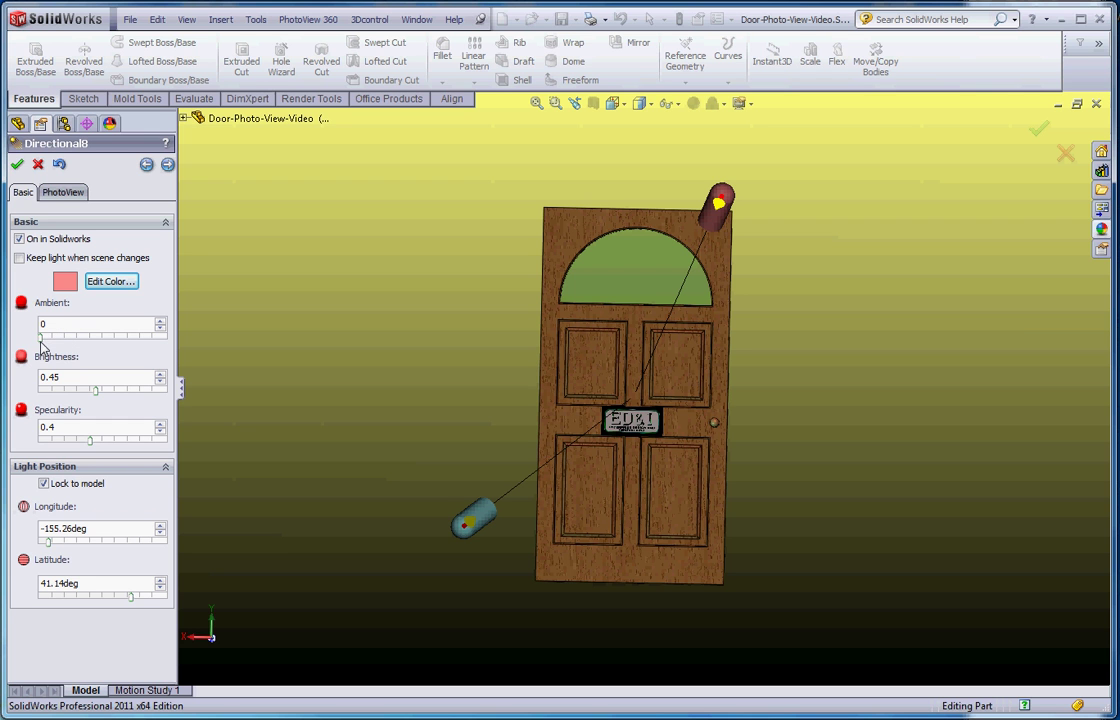
Raise the Directional8 light's ambient value to 0.04 and its brightness to 0.56.
mouse_move(42, 345)
left_mouse_down()
mouse_move(97, 342)
mouse_move(47, 350)
left_mouse_up()
mouse_move(125, 397)
left_mouse_down()
mouse_move(150, 388)
mouse_move(112, 397)
left_mouse_up()
double_click(76, 373)
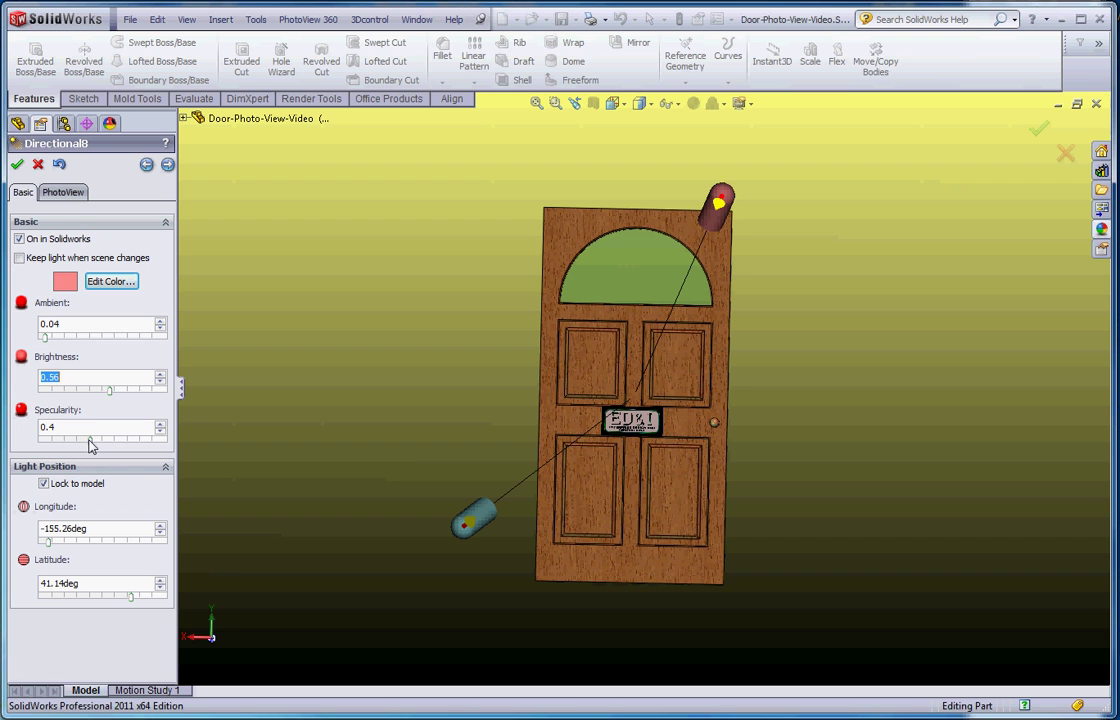
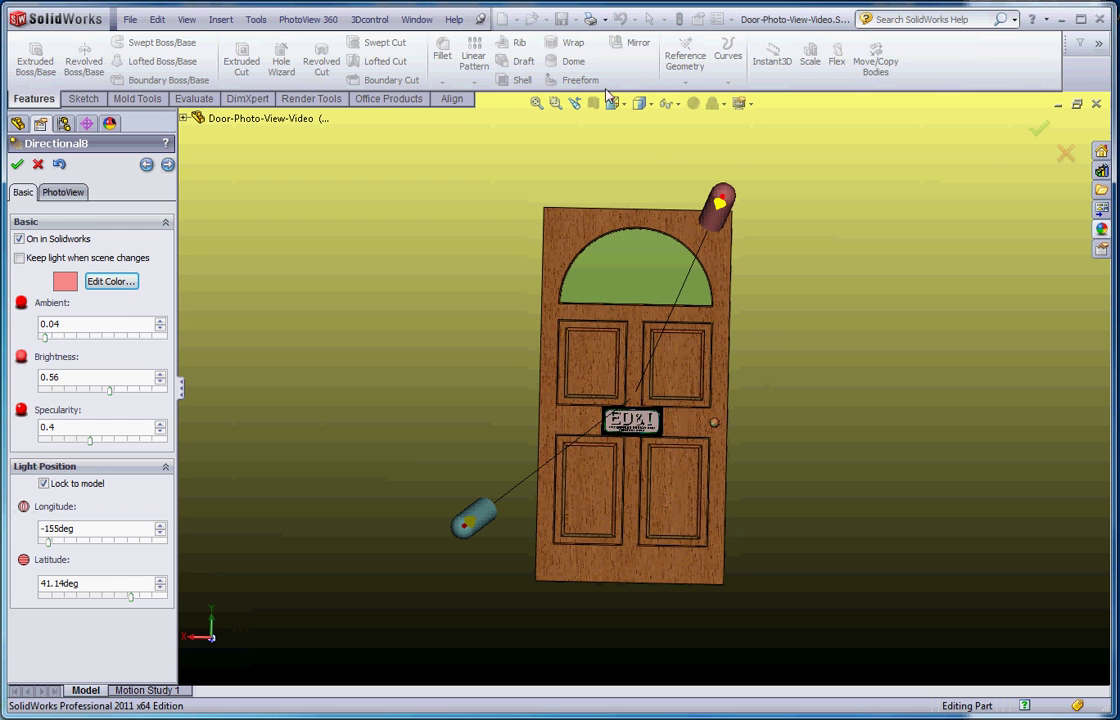
Reposition the Directional8 light to about -155.25° longitude and 40.48° latitude and accept its settings.
mouse_move(720, 208)
left_mouse_down()
mouse_move(713, 200)
mouse_move(730, 182)
mouse_move(710, 193)
mouse_move(712, 213)
mouse_move(726, 204)
left_mouse_up()
middle_click_drag(764, 401, 792, 408)
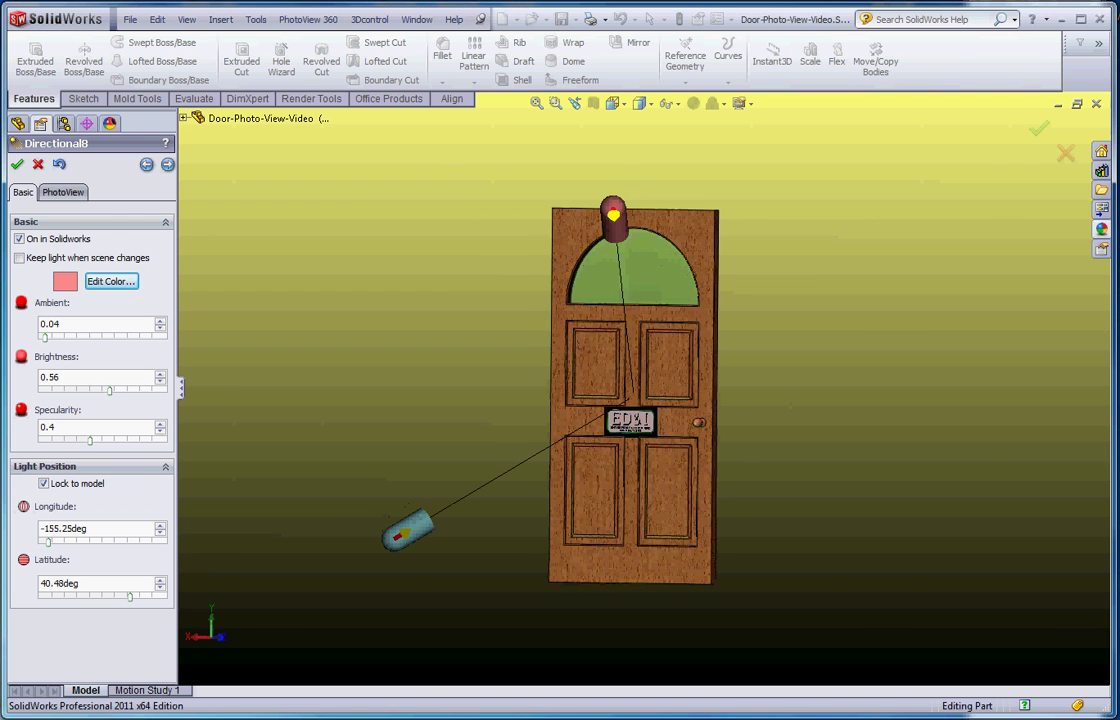
left_click(17, 163)
Run a final render of the door with the new lights, postponing the PhotoView 360 survey, and close the render and preview windows.
scroll(665, 418, "up", 2)
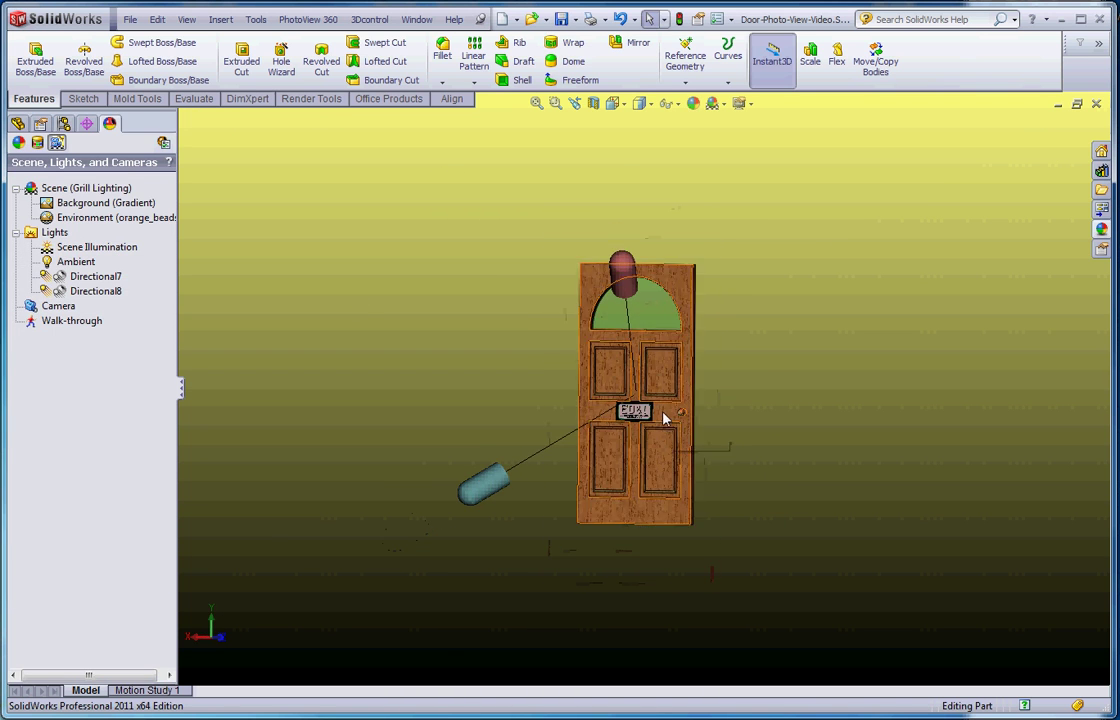
scroll(665, 418, "down", 2)
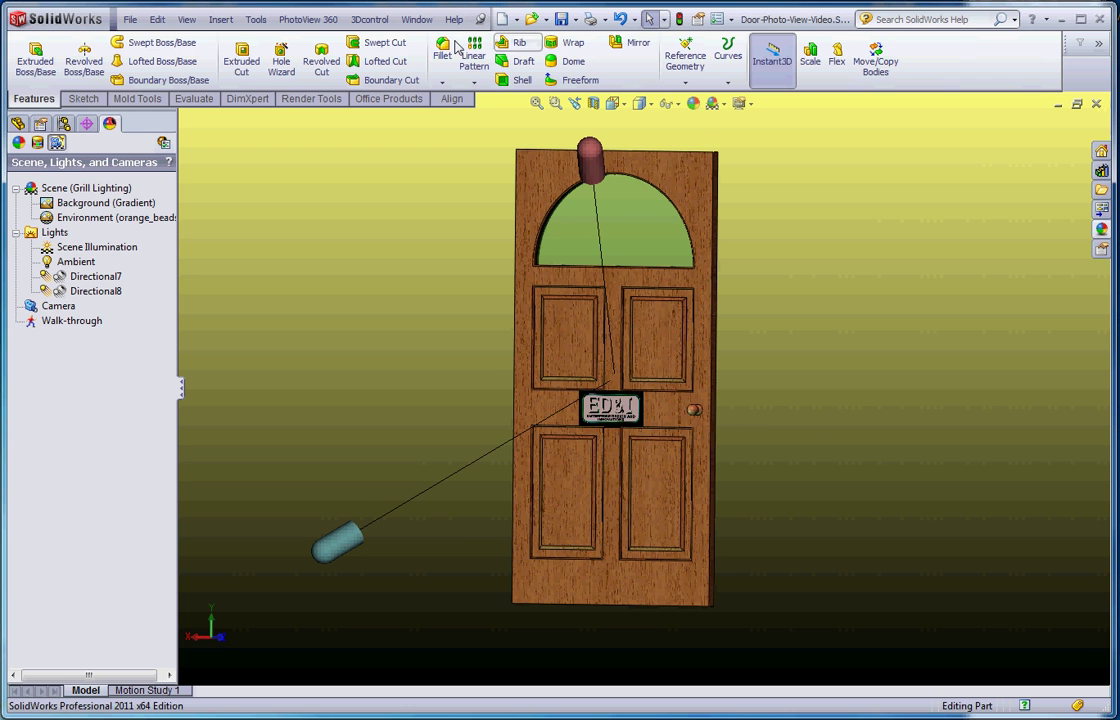
left_click(308, 19)
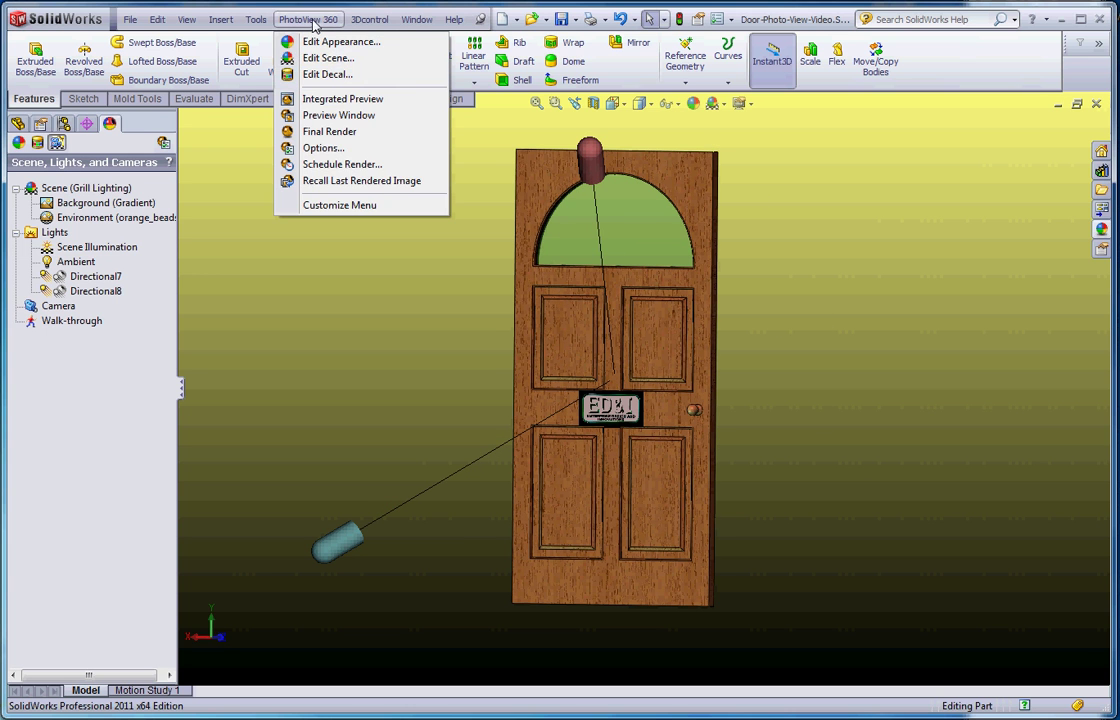
left_click(330, 132)
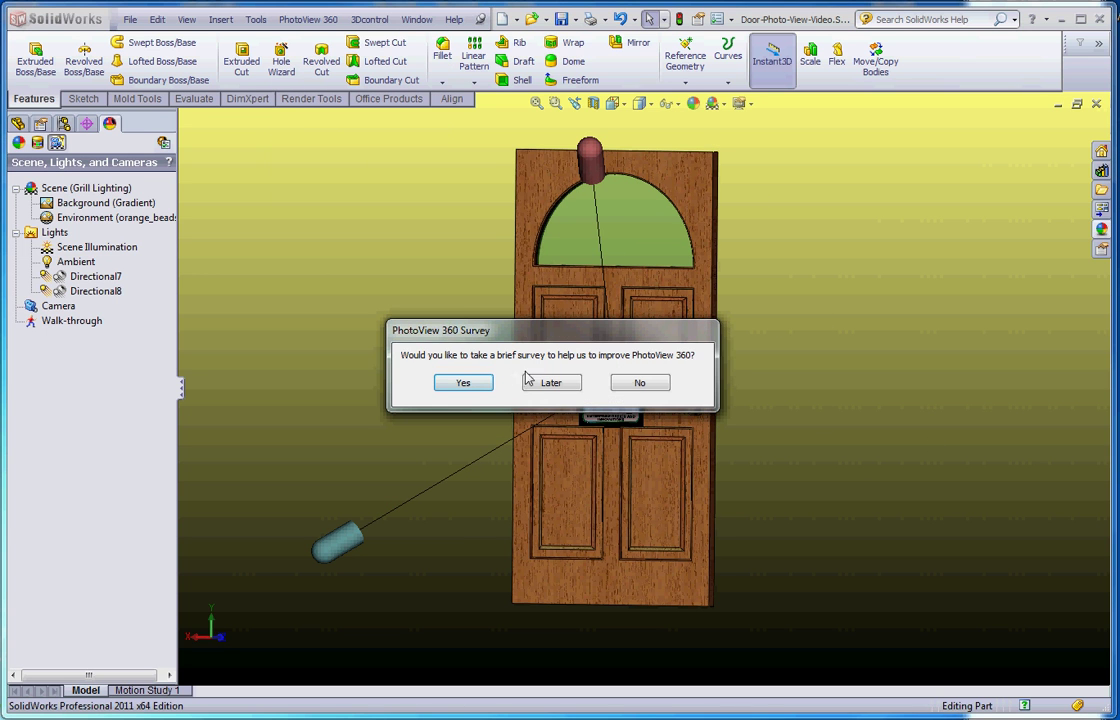
left_click(563, 385)
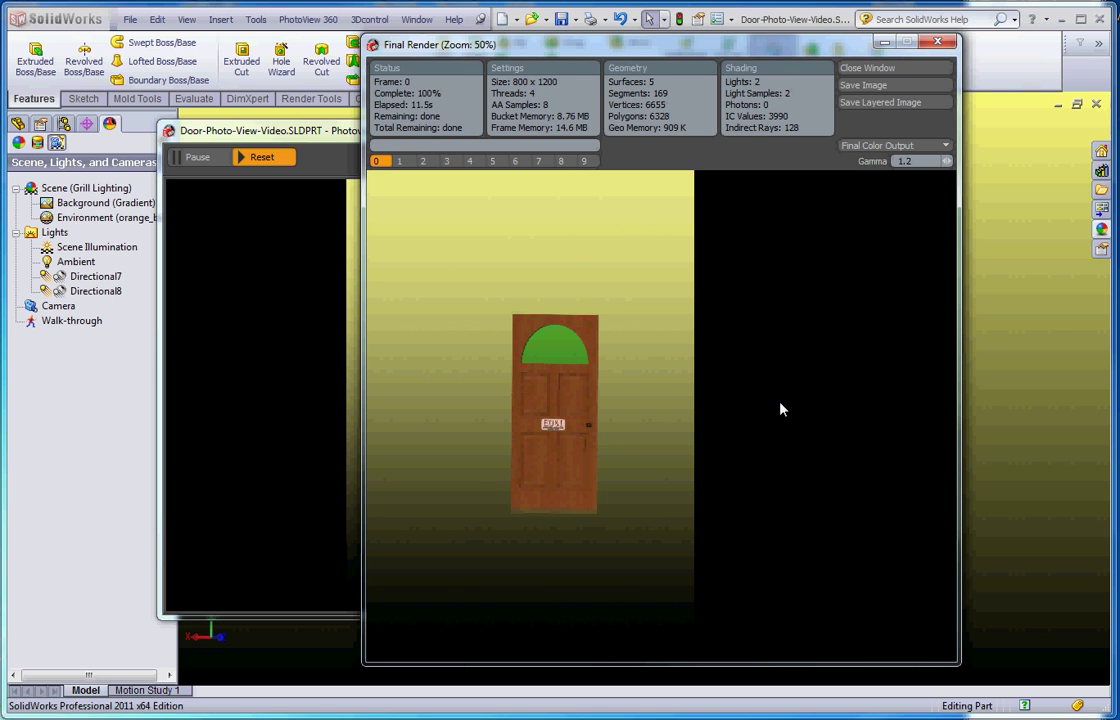
left_click(866, 67)
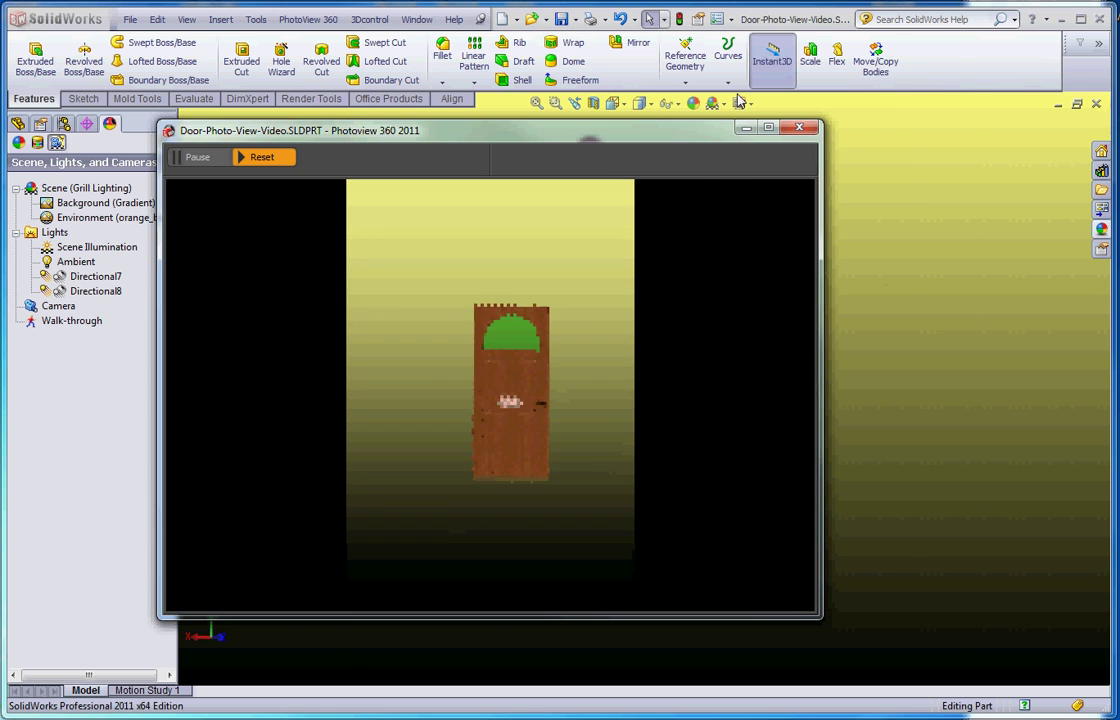
left_click(800, 128)
Run another final render with the door filling more of the frame, and close the finished render.
scroll(637, 387, "down", 5)
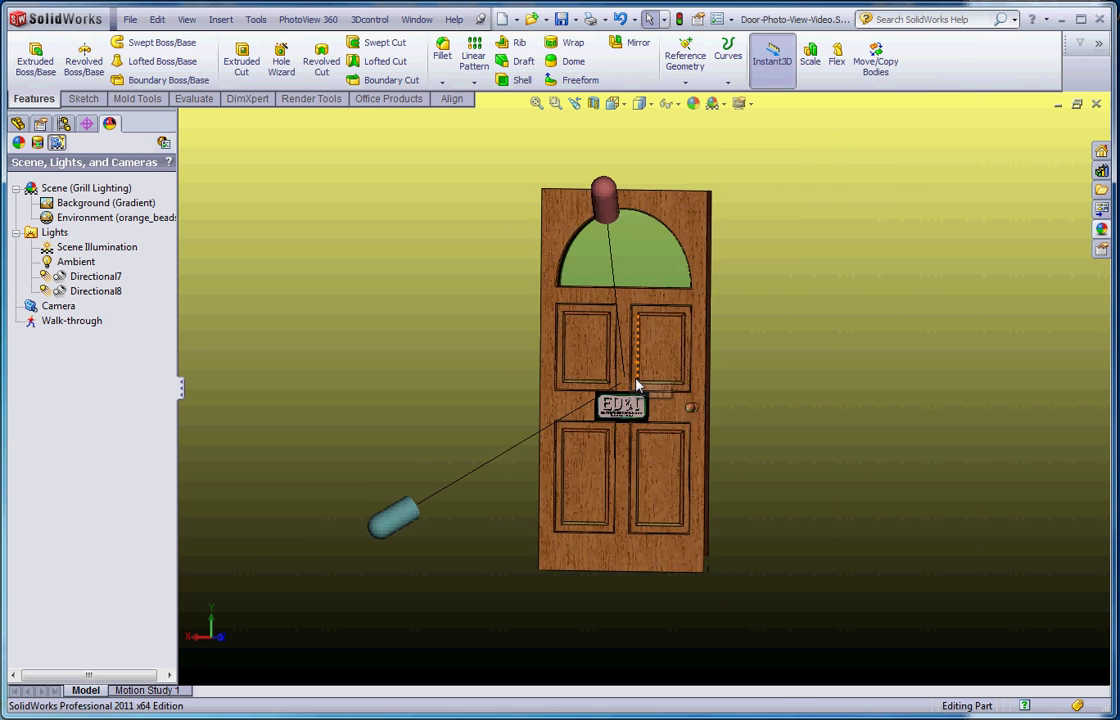
scroll(640, 388, "down", 2)
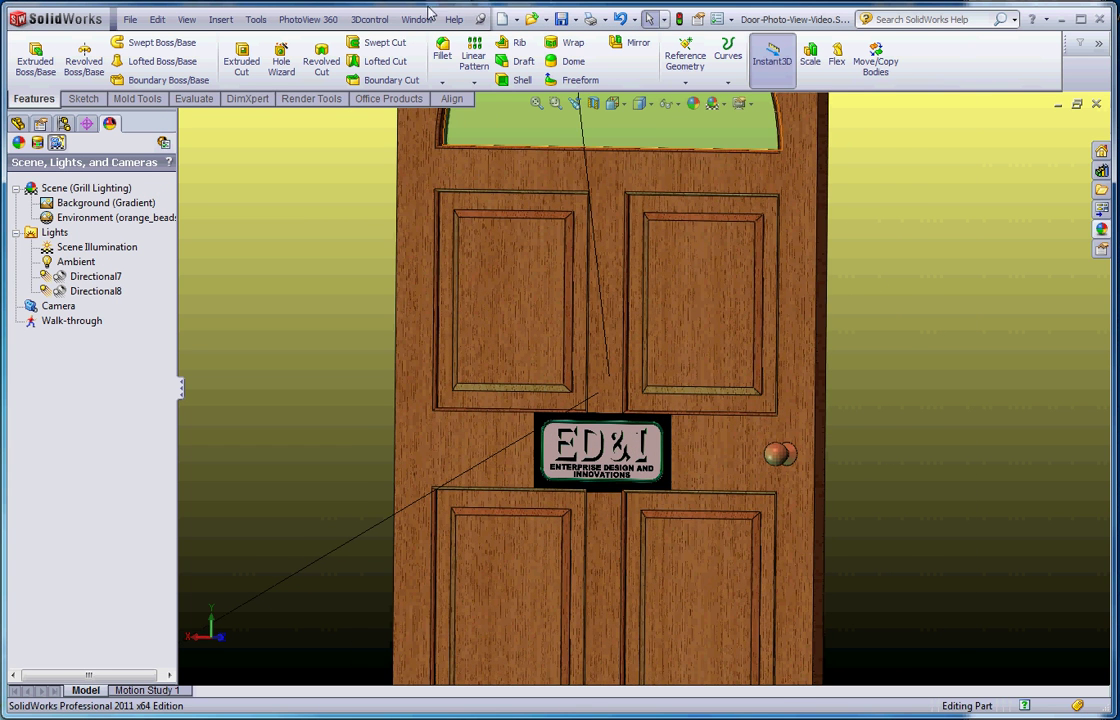
left_click(300, 24)
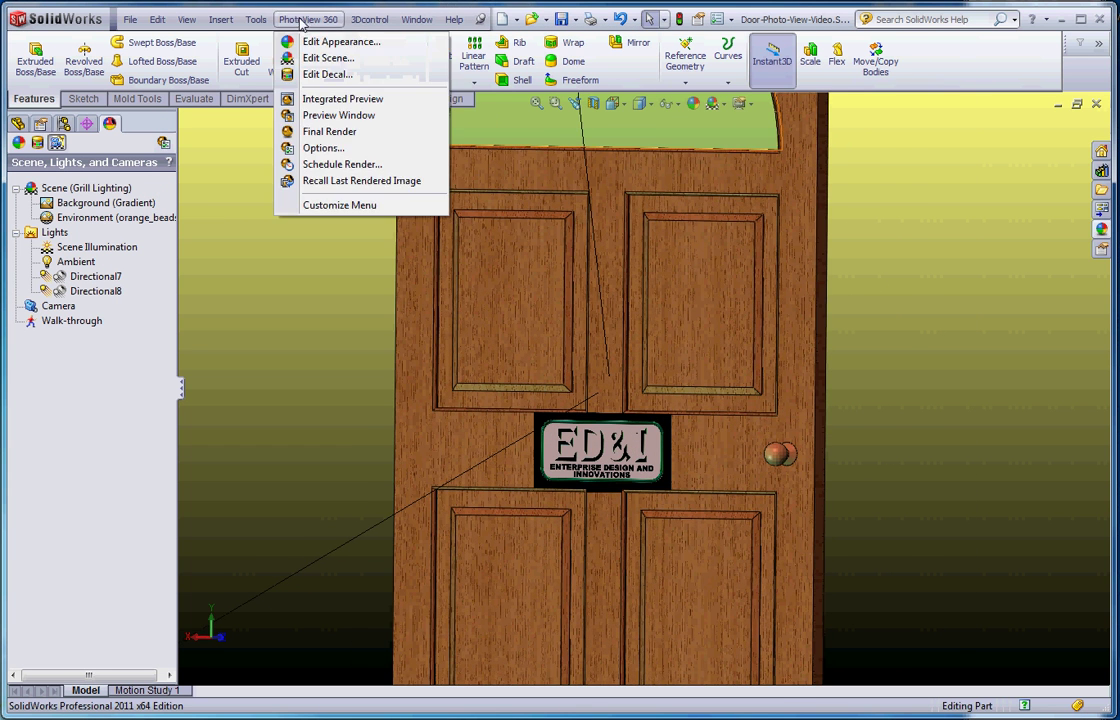
left_click(330, 131)
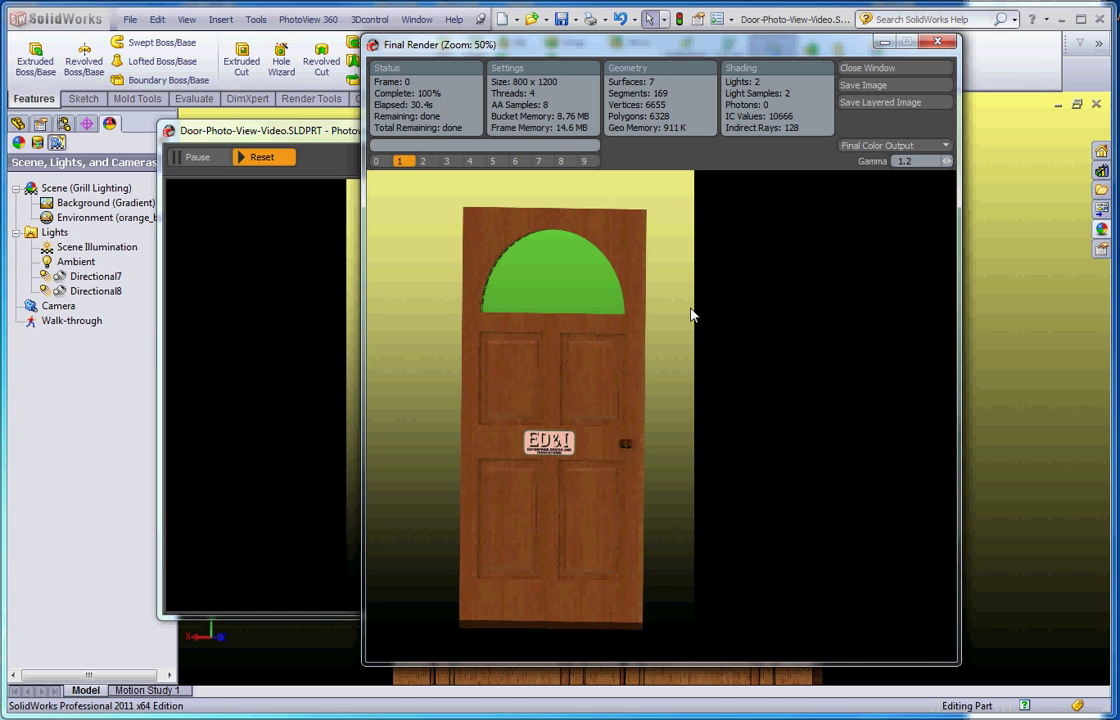
left_click(938, 42)
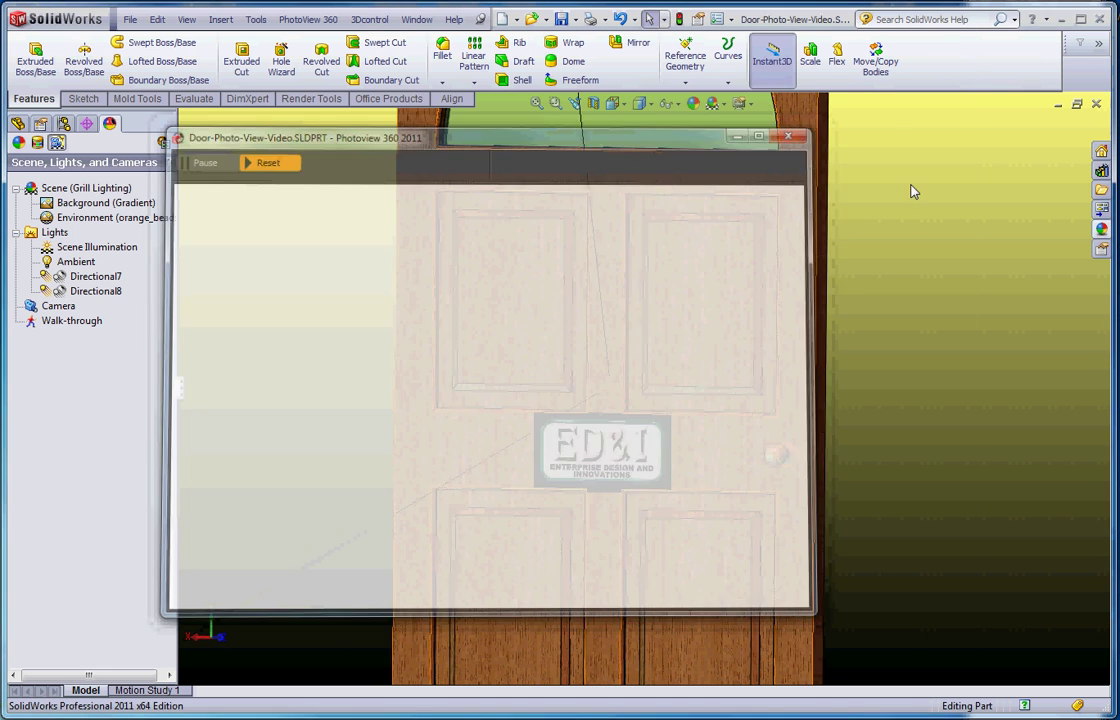